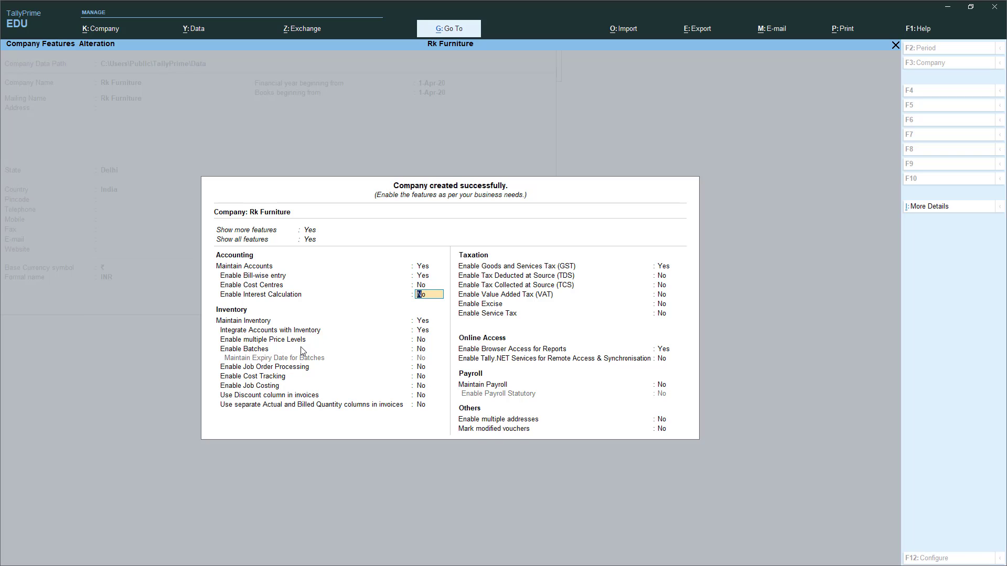
# Enable interest calculation for the Rk Furniture company and save the company features.
pyautogui.write('Y')
pyautogui.write('e')
pyautogui.press('Return')
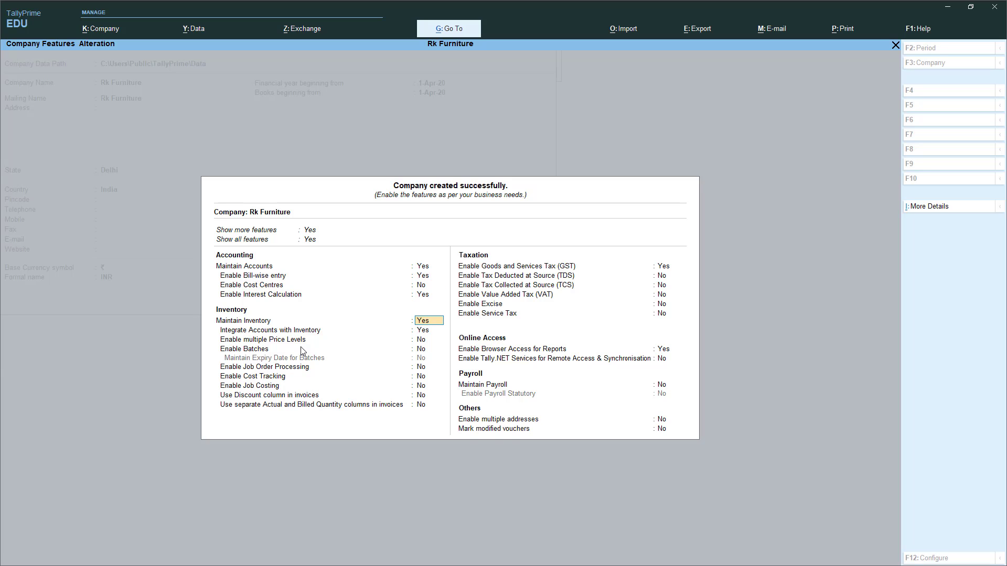
pyautogui.hotkey('ctrl', 'a')
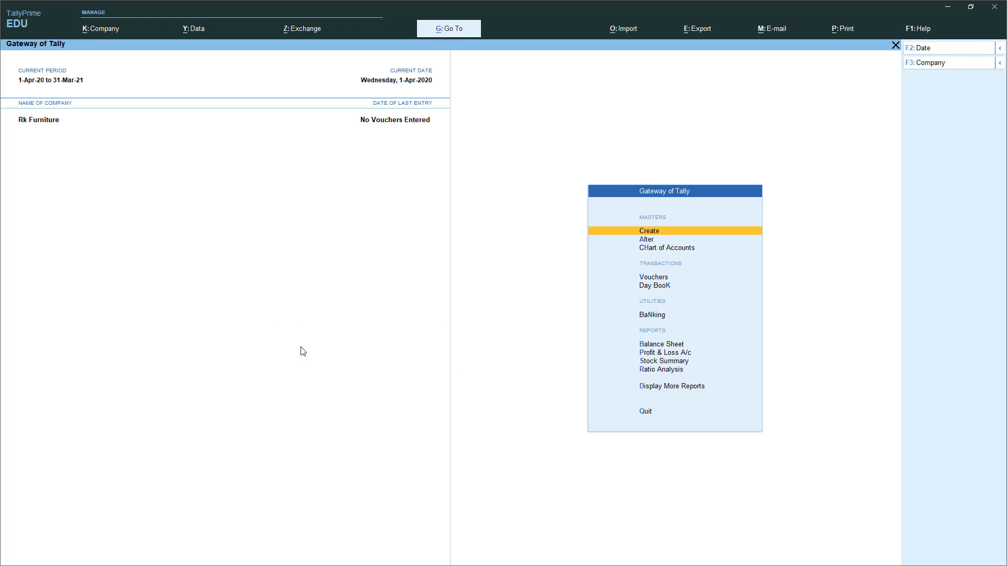
# Start creating a stock item named Table under Primary.
pyautogui.press('Return')
pyautogui.press('Down')
pyautogui.press('Down')
pyautogui.press('Down')
pyautogui.press('Down')
pyautogui.press('Down')
pyautogui.press('Down')
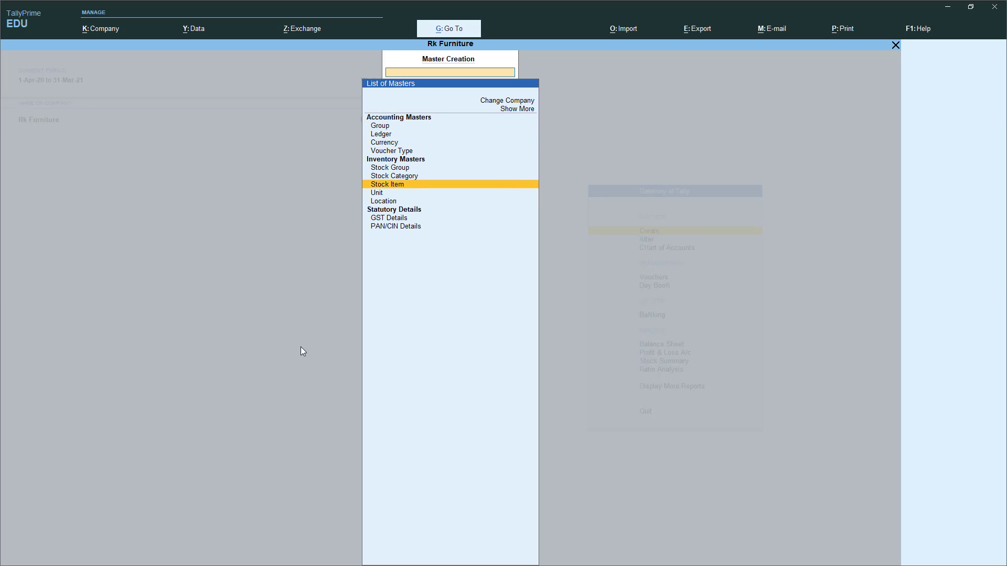
pyautogui.press('Down')
pyautogui.press('Up')
pyautogui.press('Return')
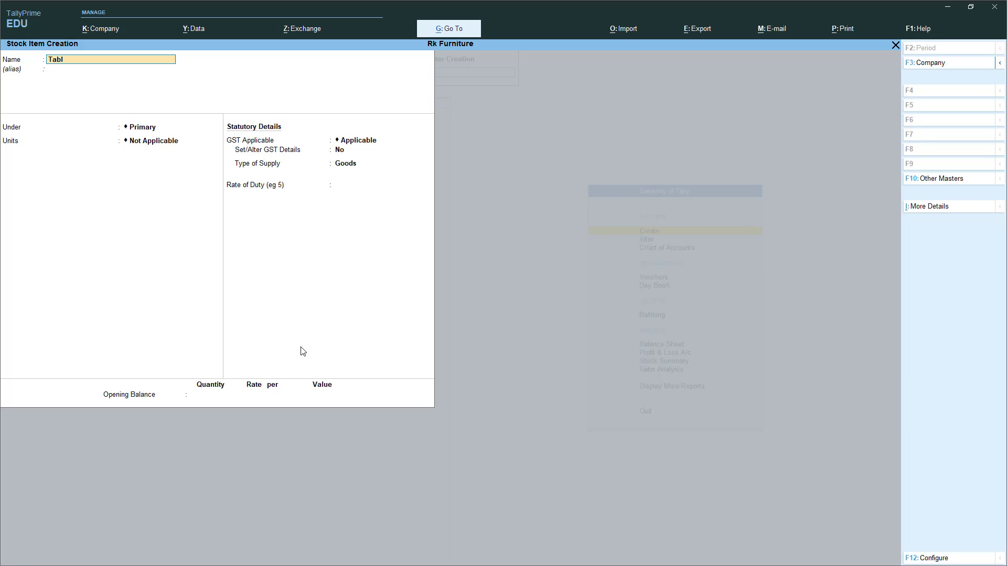
pyautogui.write('Table')
pyautogui.press('Return')
pyautogui.press('Return')
pyautogui.press('Return')
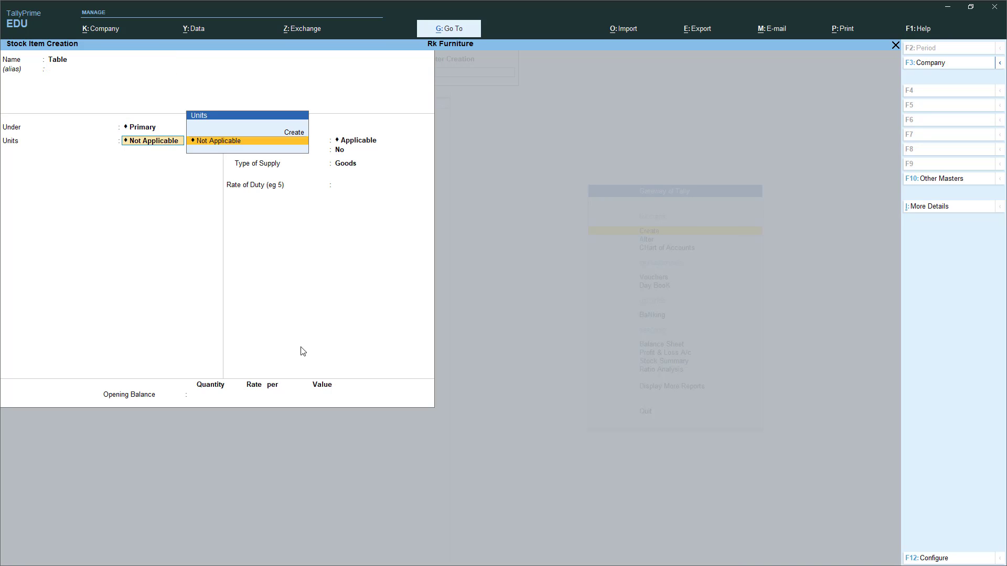
# Create a simple unit with the symbol PCS and assign it to the Table stock item.
pyautogui.press('Return')
pyautogui.write('PCS')
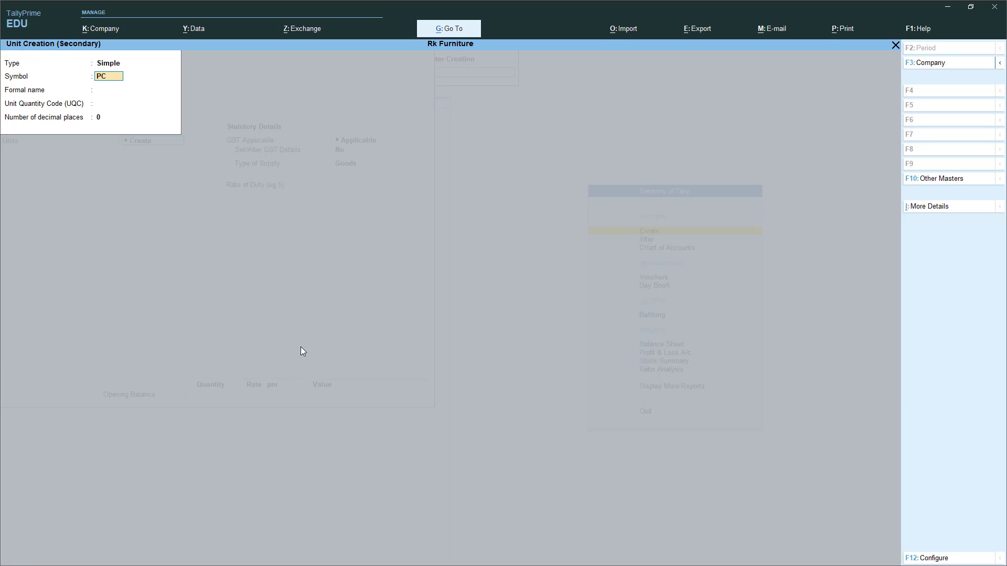
pyautogui.press('Return')
pyautogui.press('Return')
pyautogui.press('Return')
pyautogui.press('Return')
pyautogui.press('Return')
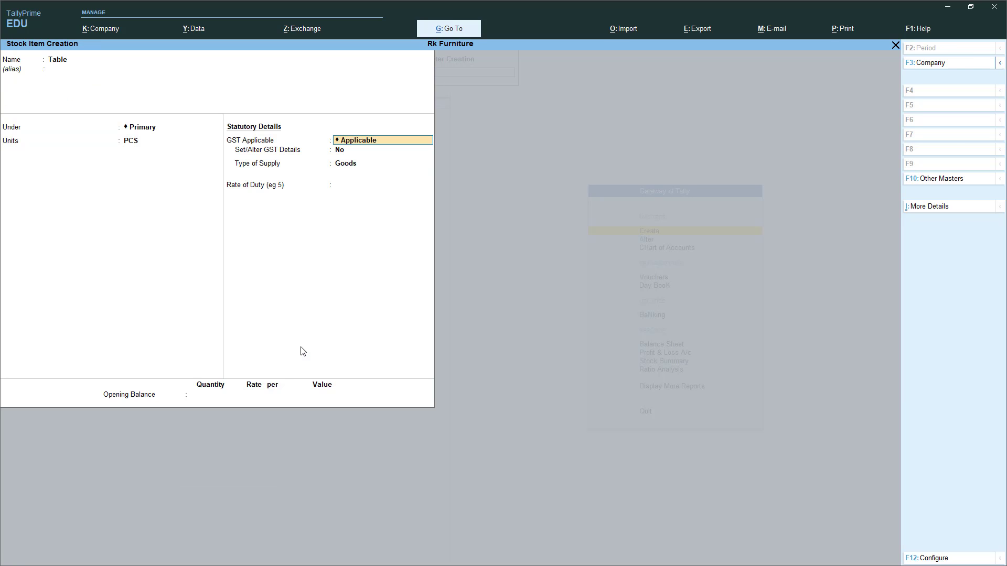
# Enter an opening balance of 100 PCS at a rate of 700 for Table and save the stock item.
pyautogui.press('Return')
pyautogui.press('Return')
pyautogui.press('Return')
pyautogui.press('Return')
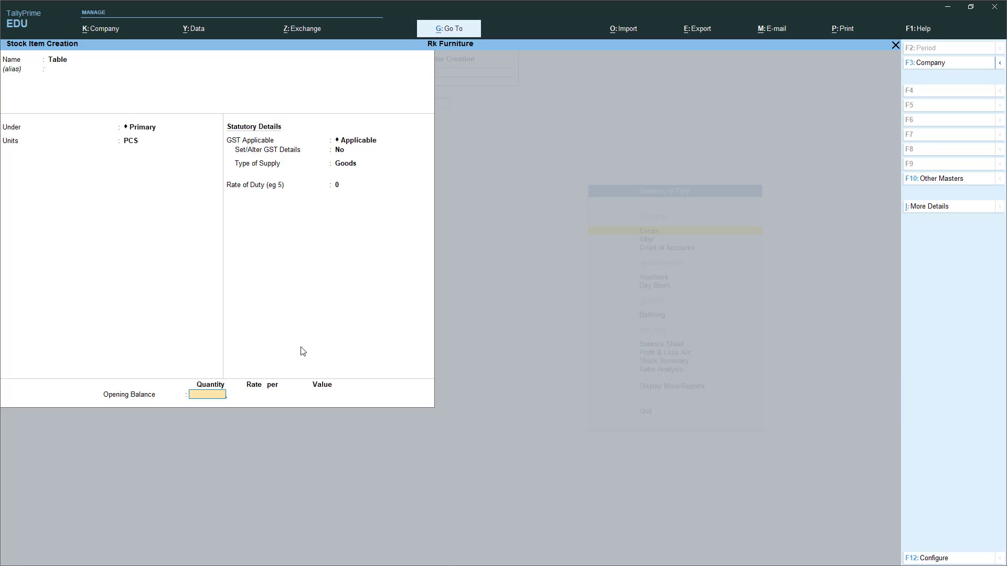
pyautogui.write('100')
pyautogui.press('Return')
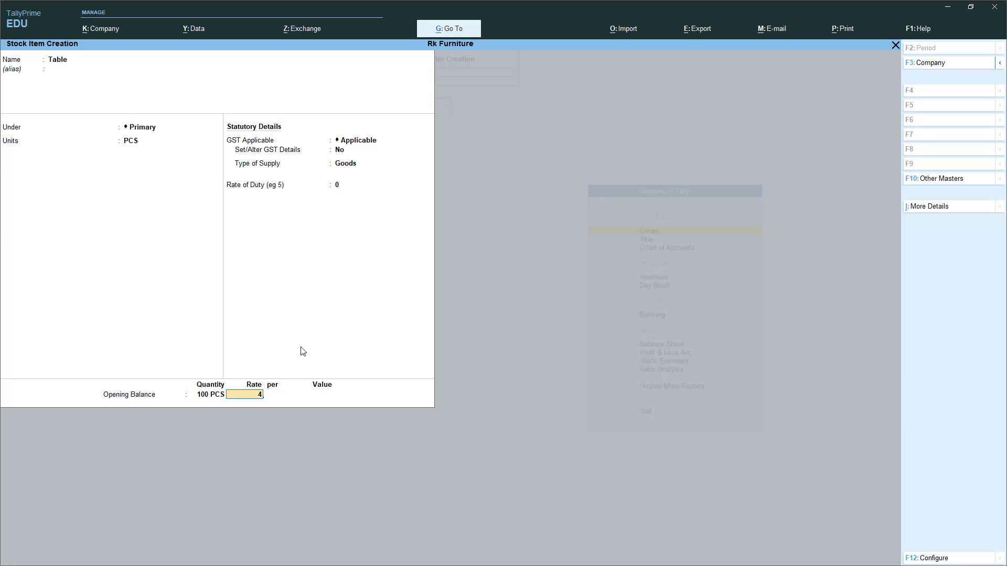
pyautogui.write('700')
pyautogui.press('Return')
pyautogui.press('Return')
pyautogui.press('Return')
pyautogui.press('Return')
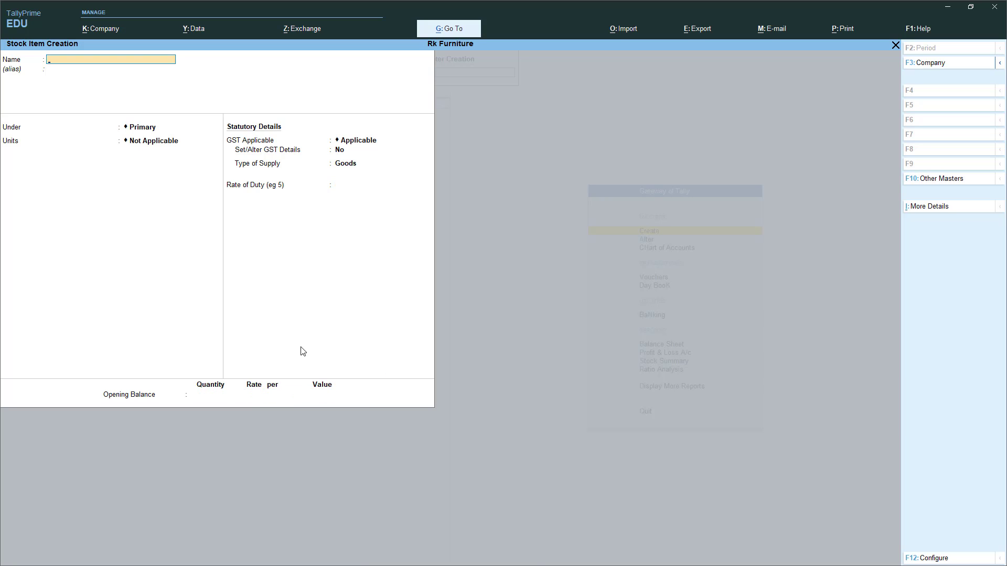
# Leave stock item creation and open a new ledger creation form.
pyautogui.press('Escape')
pyautogui.press('Return')
pyautogui.press('Up')
pyautogui.press('Up')
pyautogui.press('Up')
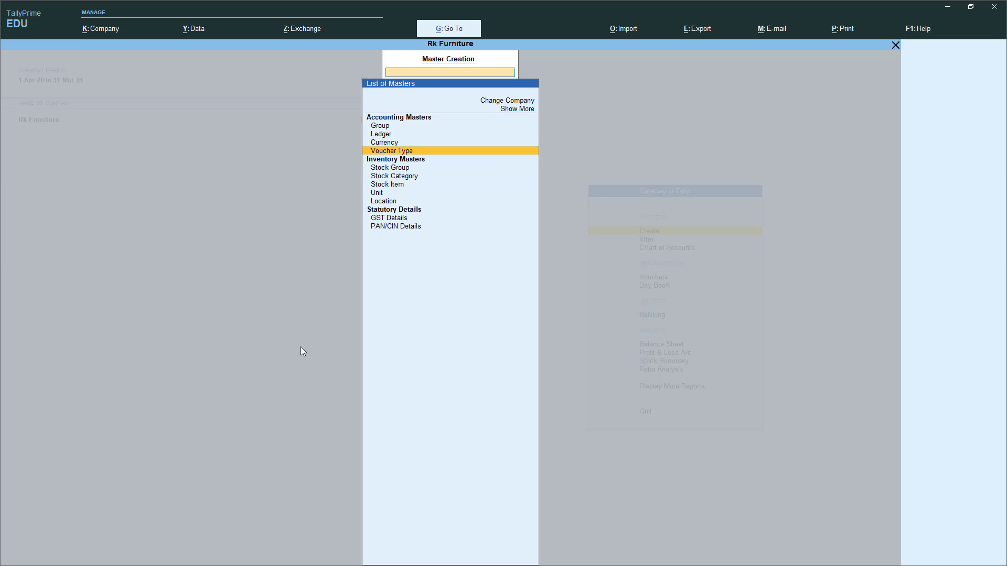
pyautogui.press('Up')
pyautogui.press('Up')
pyautogui.press('Return')
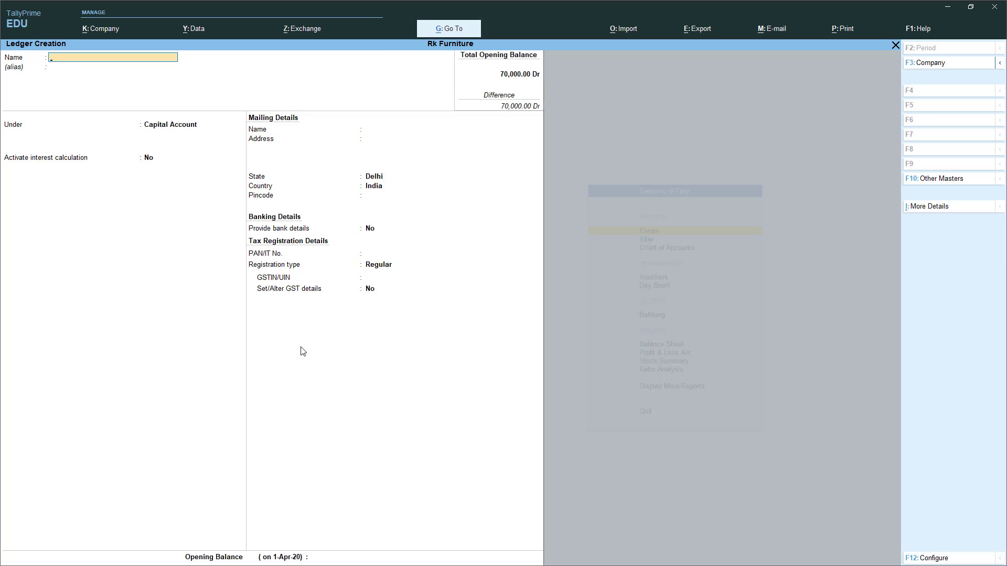
# Name the ledger with the customer's full name and place it under Sundry Debtors.
pyautogui.write('MOha')
pyautogui.press('BackSpace')
pyautogui.press('BackSpace')
pyautogui.press('BackSpace')
pyautogui.write('oha')
pyautogui.press('Return')
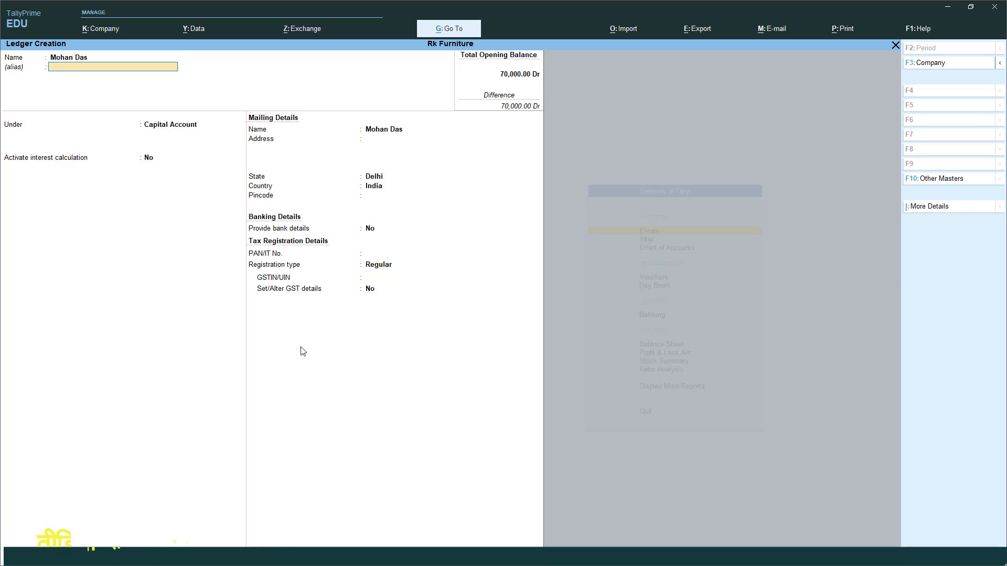
pyautogui.write('S')
pyautogui.press('Return')
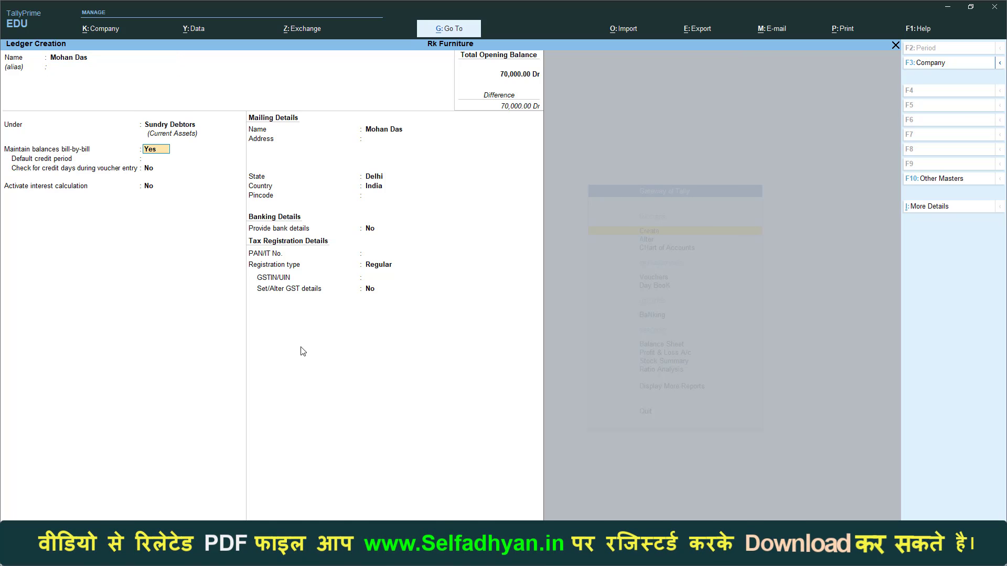
# Maintain bill-by-bill balances with a default credit period of 15 days and activate interest calculation for the ledger.
pyautogui.press('Return')
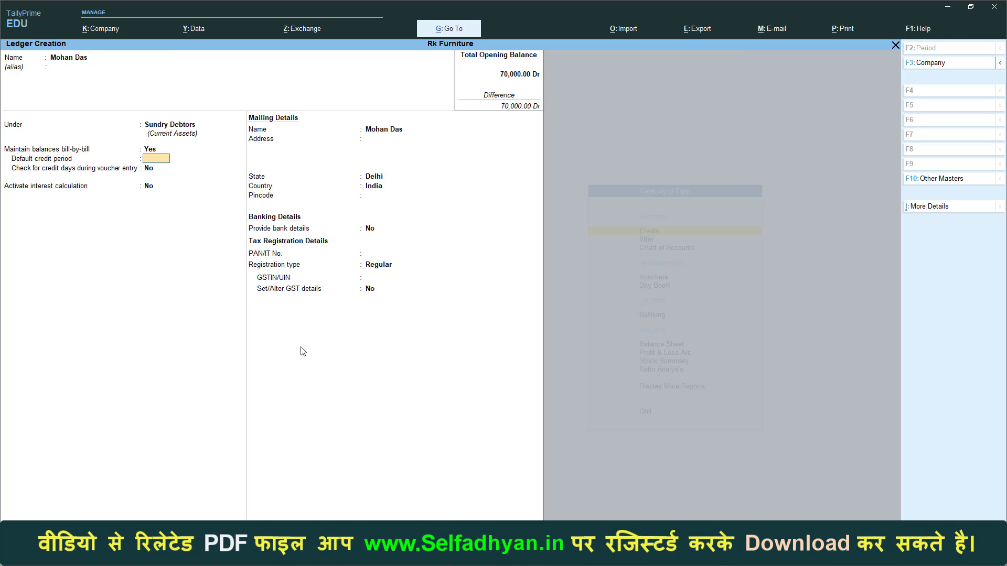
pyautogui.write('15')
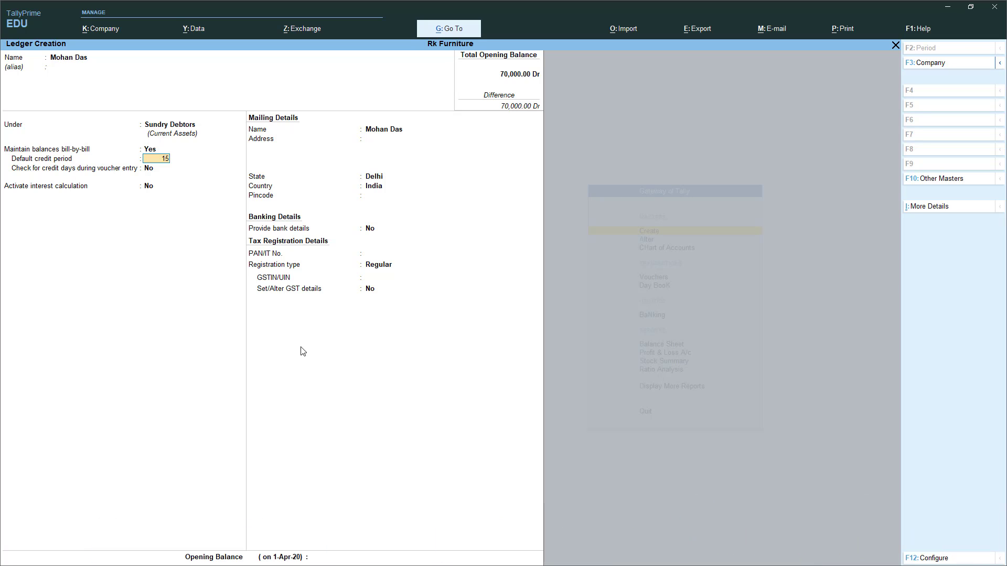
pyautogui.press('Return')
pyautogui.press('Return')
pyautogui.press('y')
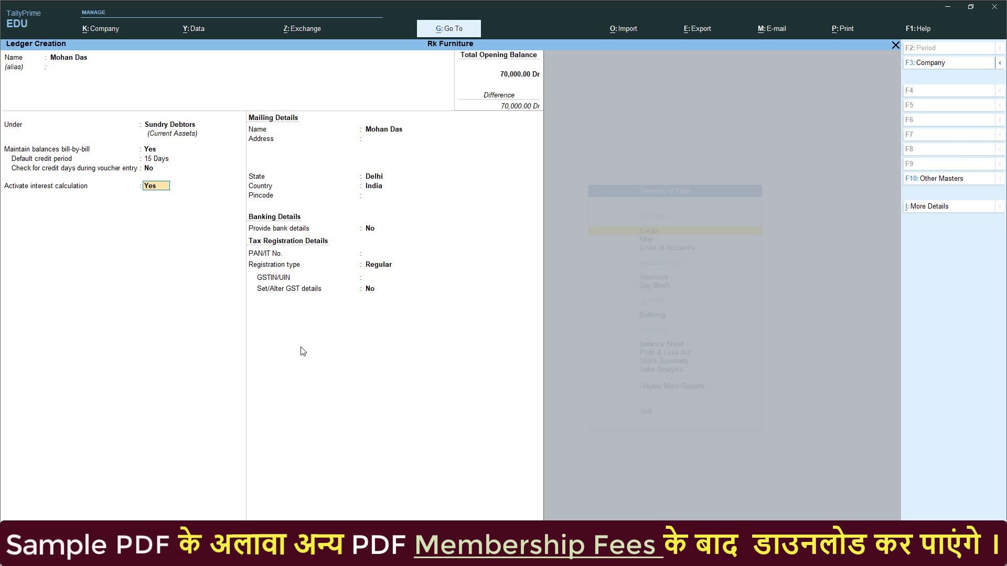
pyautogui.press('Return')
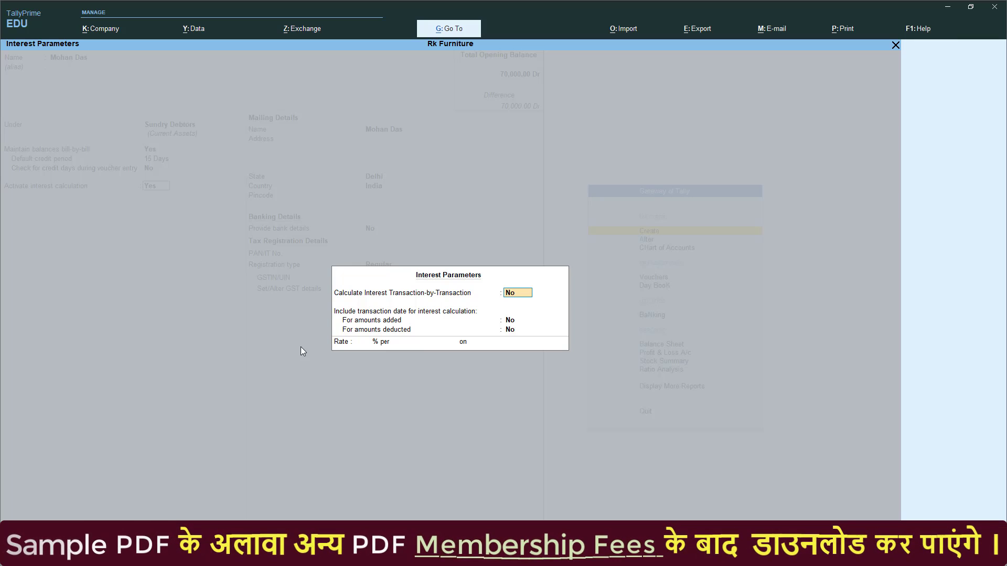
# Set interest to calculate transaction by transaction and turn on advance interest parameters, leaving the override for each transaction at No.
pyautogui.write('Yes')
pyautogui.press('Return')
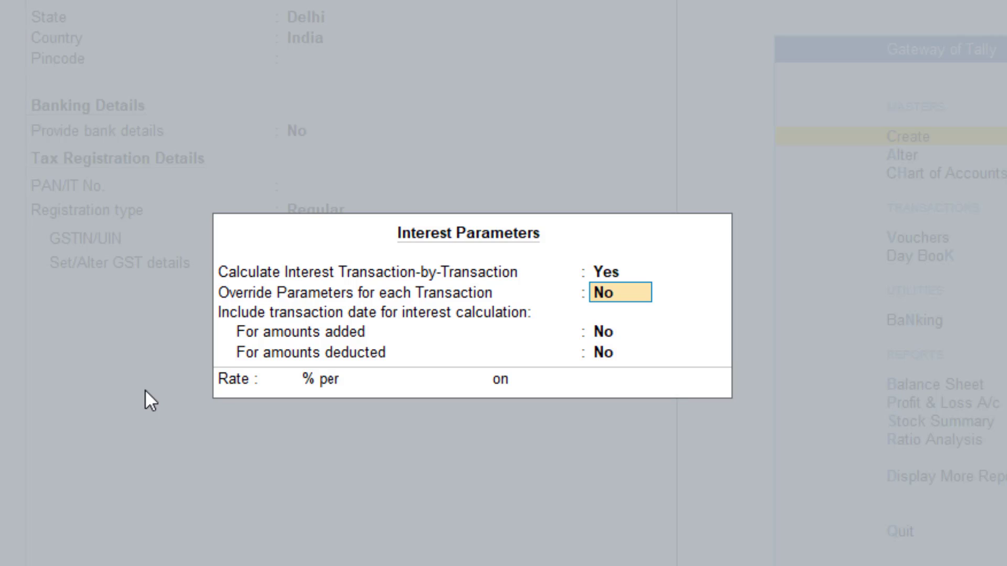
pyautogui.press('Up')
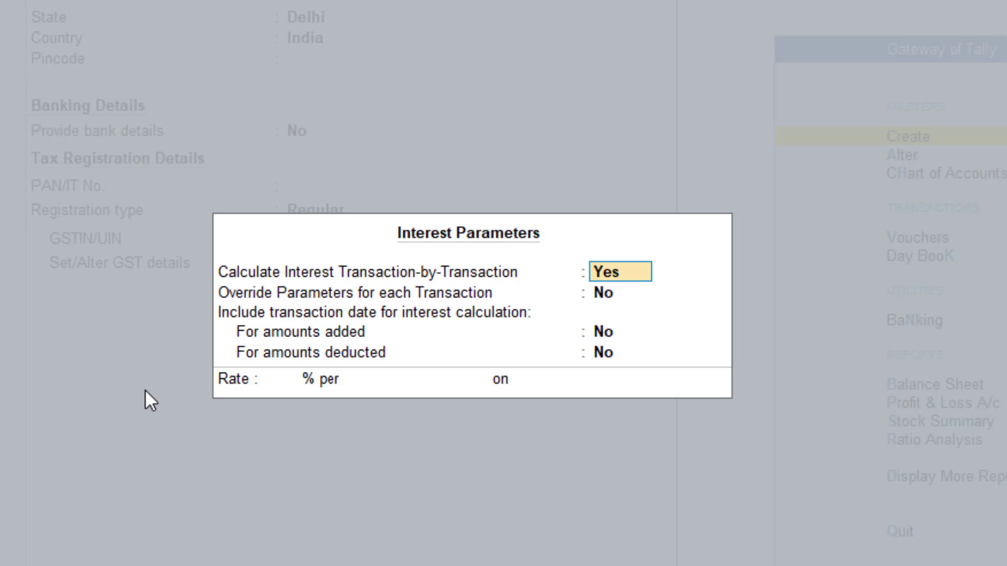
pyautogui.press('F12')
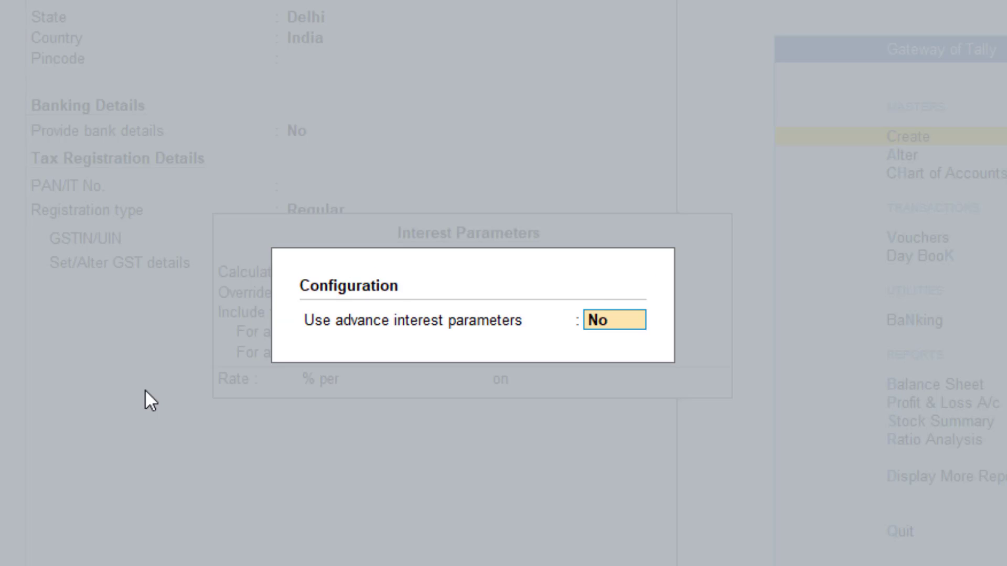
pyautogui.write('Yes')
pyautogui.press('Return')
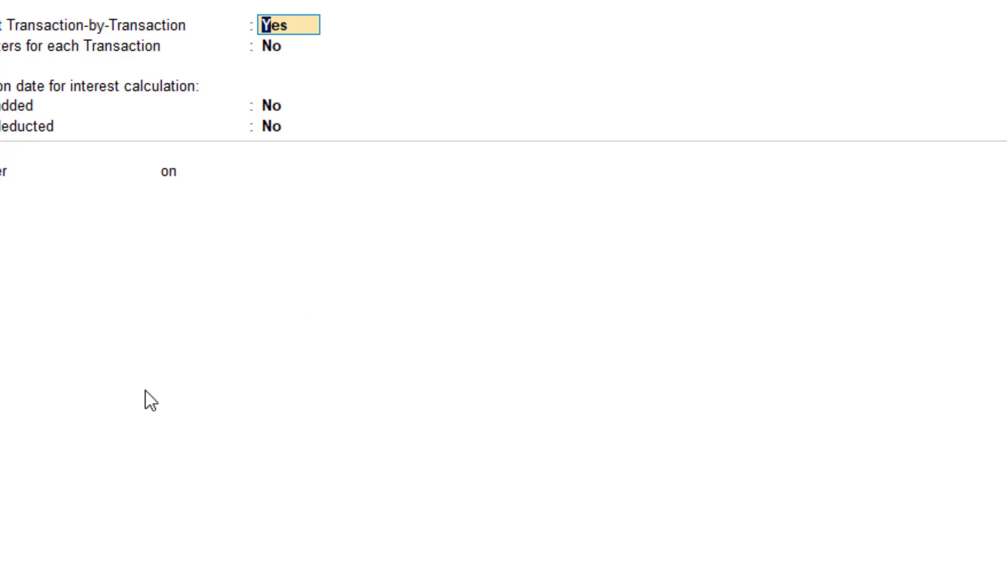
pyautogui.press('Return')
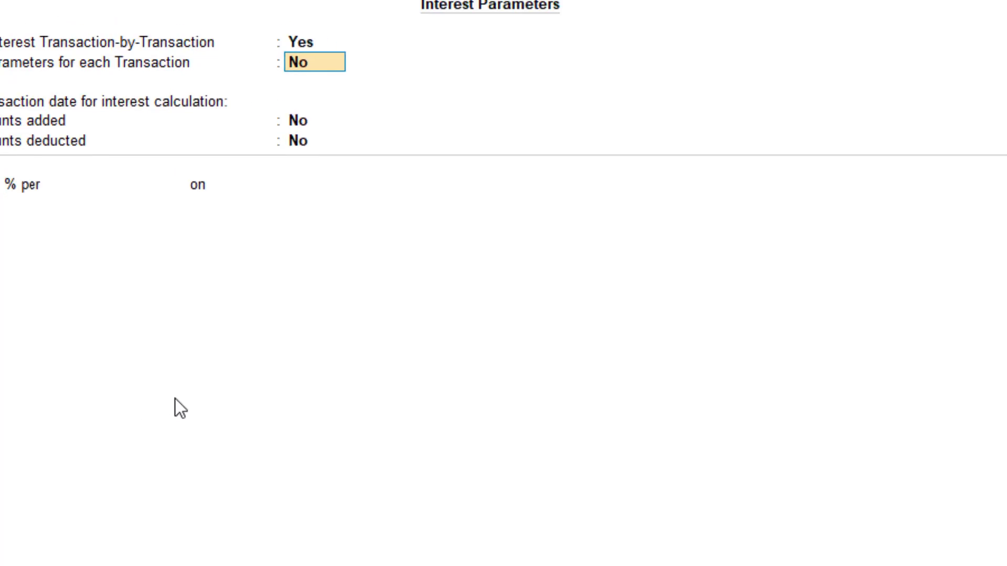
pyautogui.press('Return')
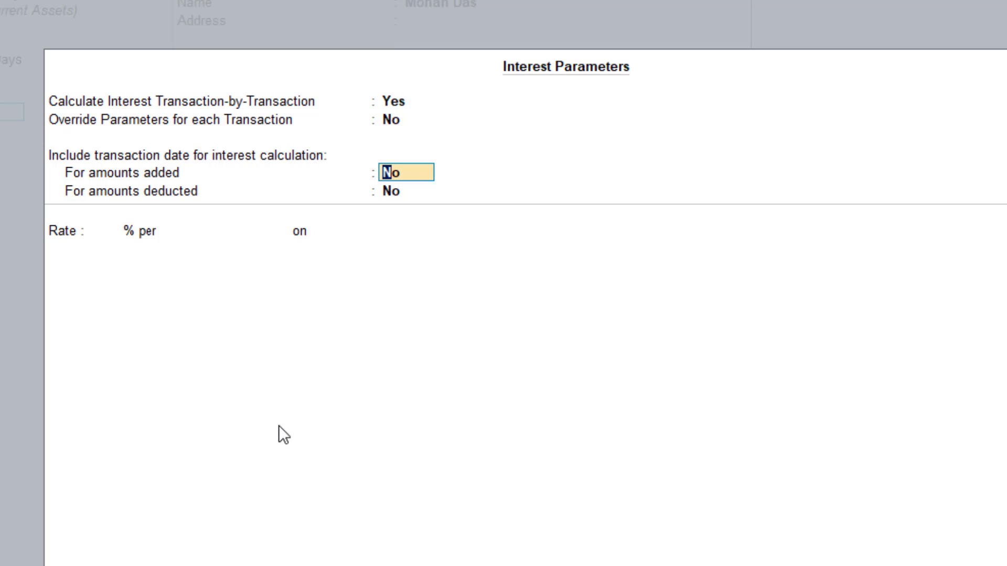
# Include the transaction date in interest calculation for amounts added, but not for amounts deducted.
pyautogui.write('Yes')
pyautogui.press('BackSpace')
pyautogui.press('BackSpace')
pyautogui.press('BackSpace')
pyautogui.write('Yes')
pyautogui.press('Return')
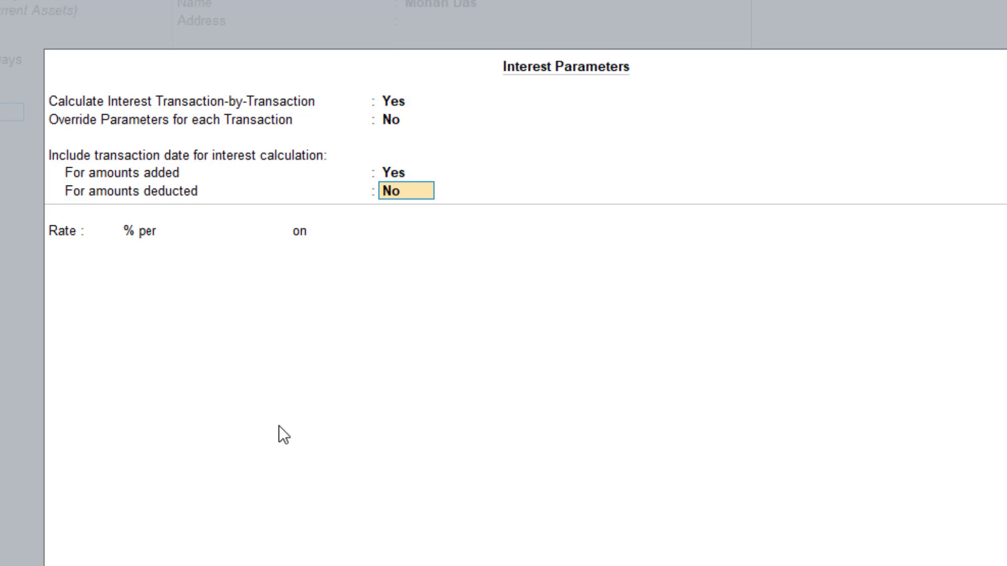
pyautogui.press('Return')
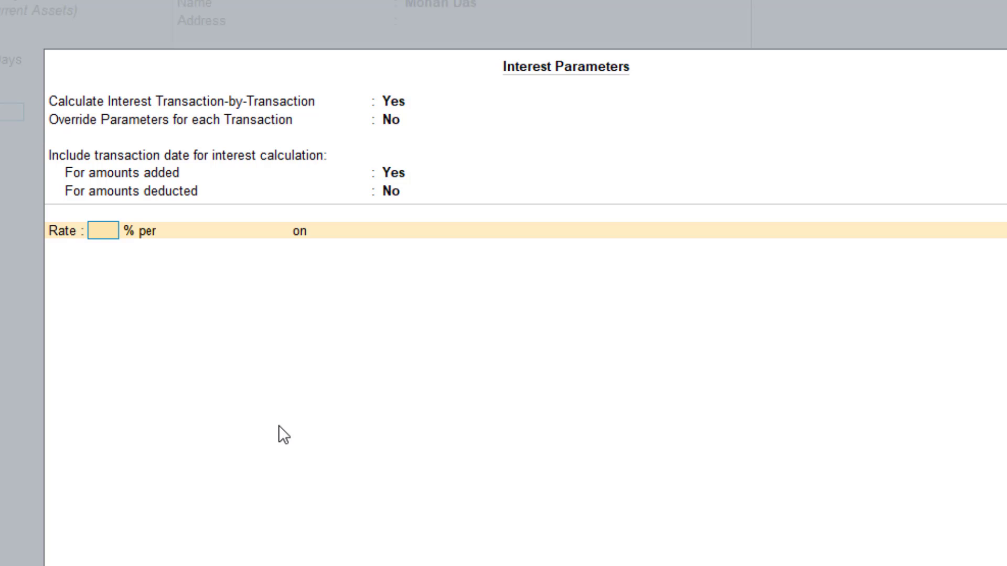
# Set the interest rate to 3% per Calendar Month on All Balances.
pyautogui.write('3')
pyautogui.press('Return')
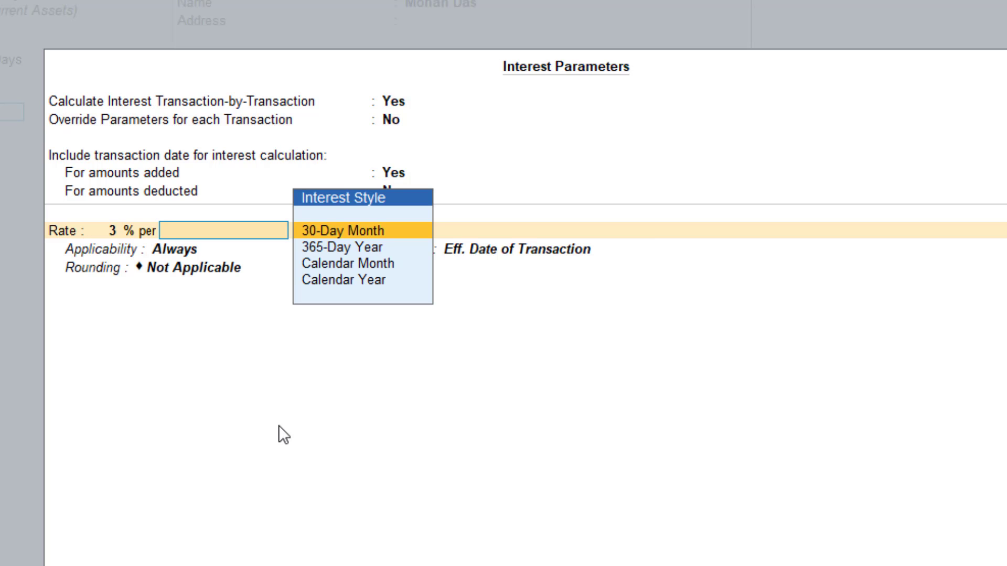
pyautogui.press('Down')
pyautogui.press('Down')
pyautogui.press('Return')
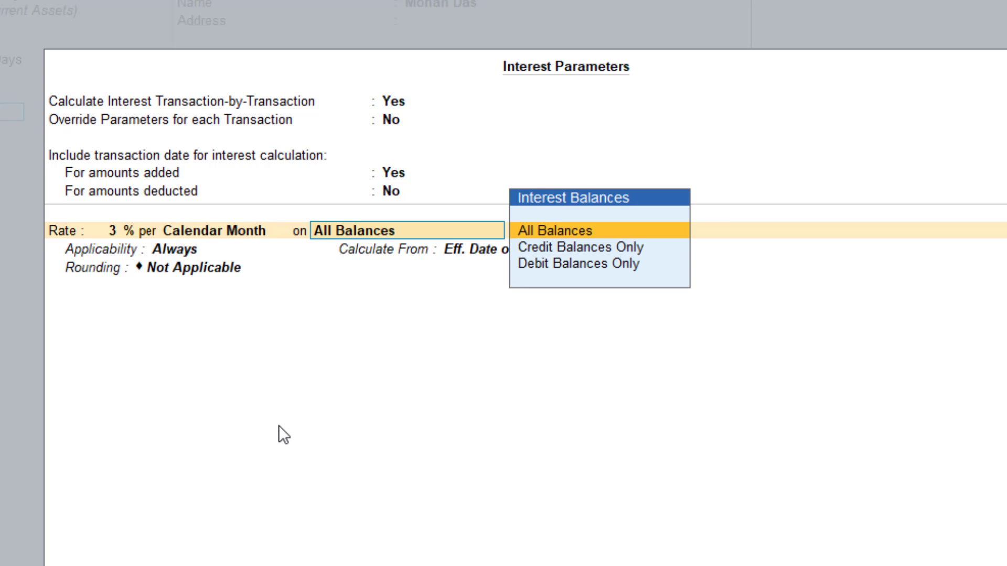
pyautogui.press('Return')
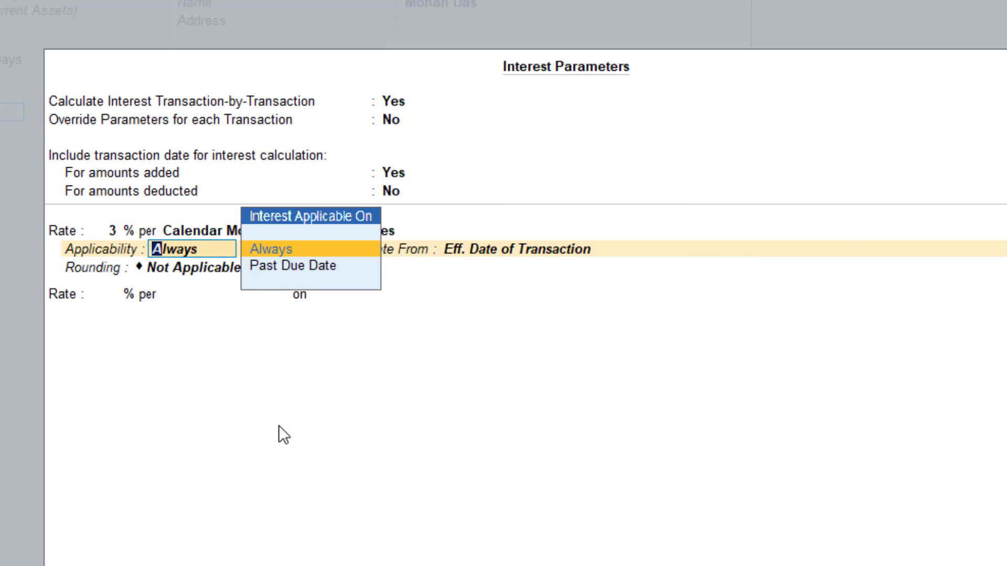
# Apply the interest Always, calculated from the Due Date of Invoice/Ref, with rounding Not Applicable.
pyautogui.press('Return')
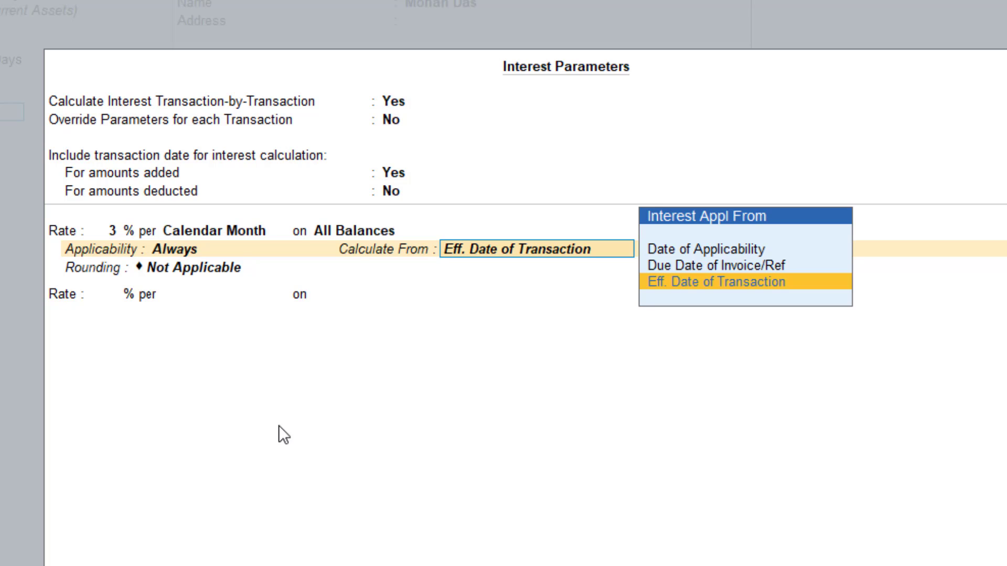
pyautogui.press('Up')
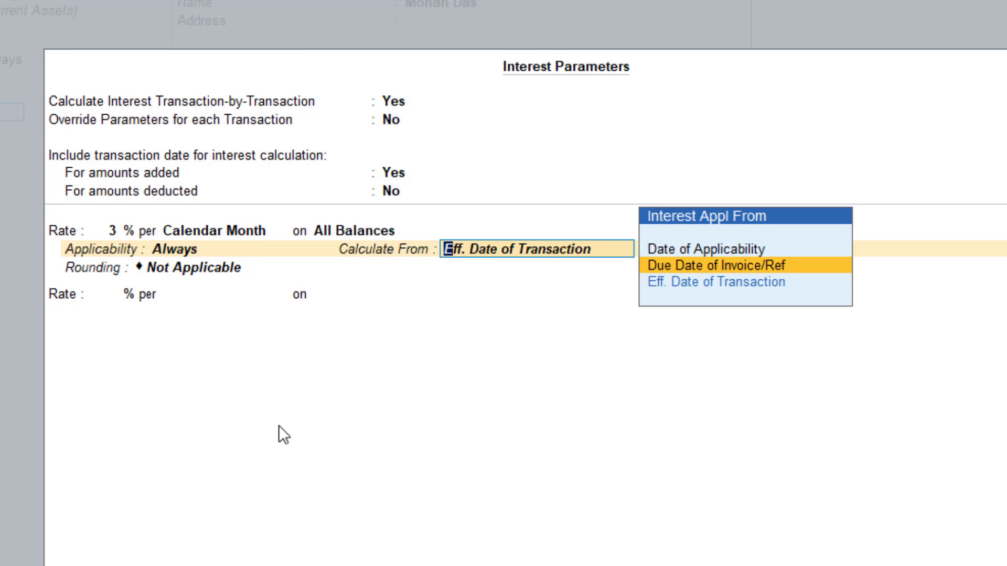
pyautogui.press('Up')
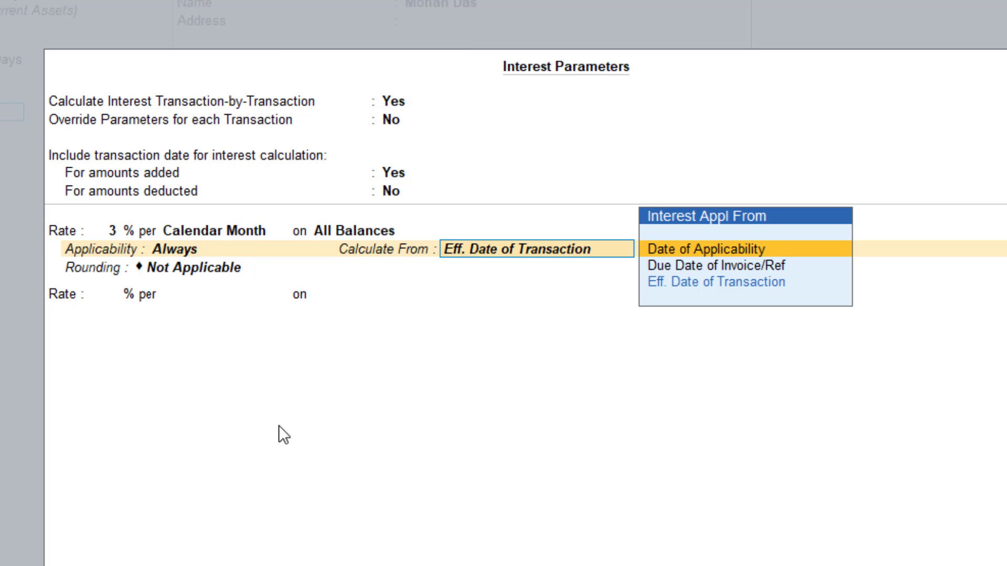
pyautogui.press('Down')
pyautogui.press('Down')
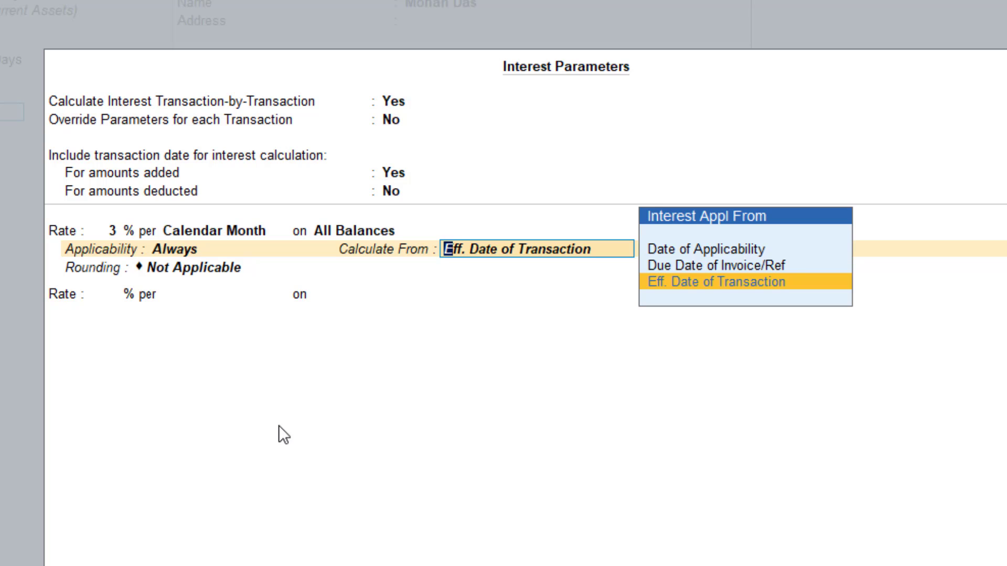
pyautogui.press('Up')
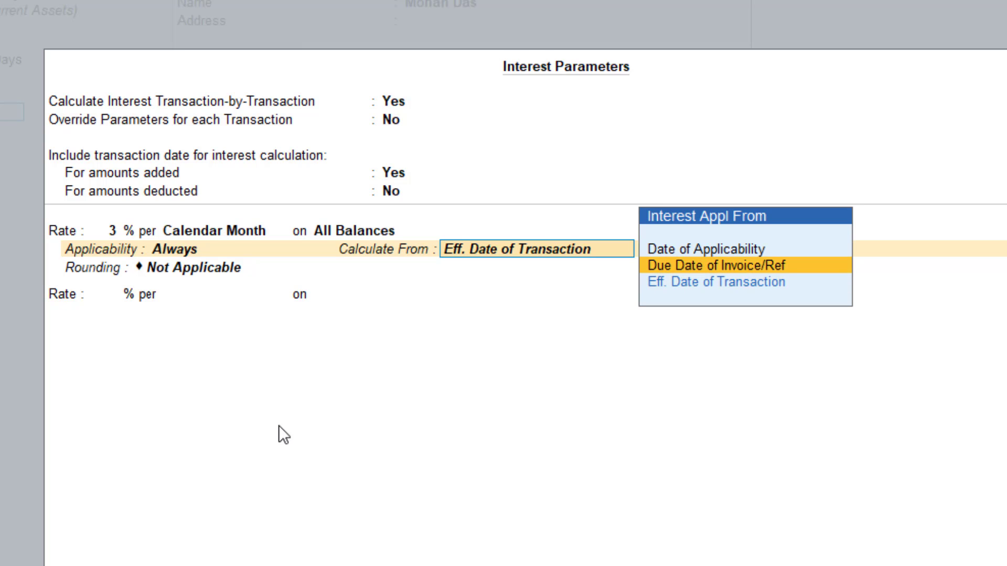
pyautogui.press('Return')
pyautogui.press('Return')
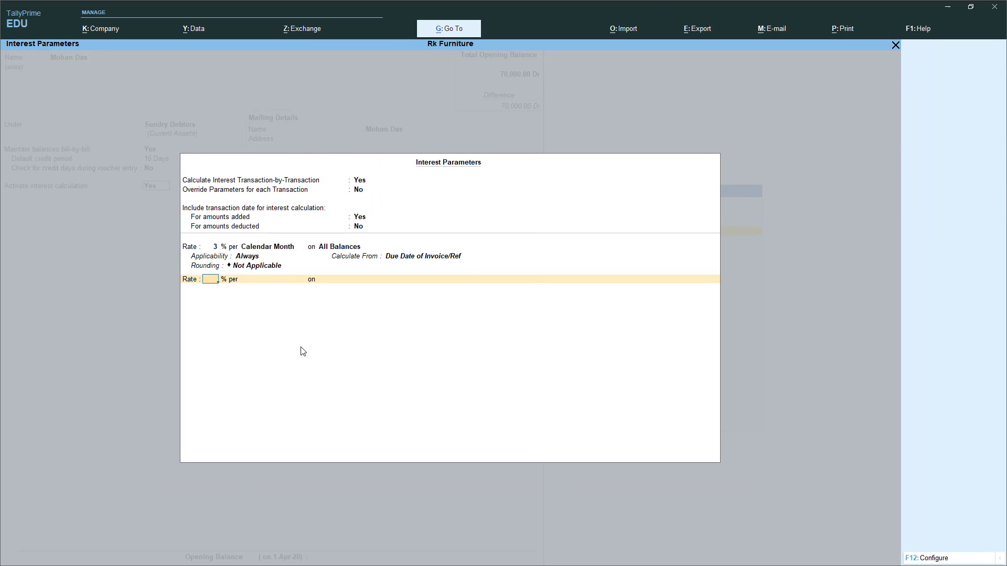
# Finish the interest parameters without a second rate and save the customer's ledger.
pyautogui.press('Return')
pyautogui.press('Return')
pyautogui.hotkey('ctrl', 'a')
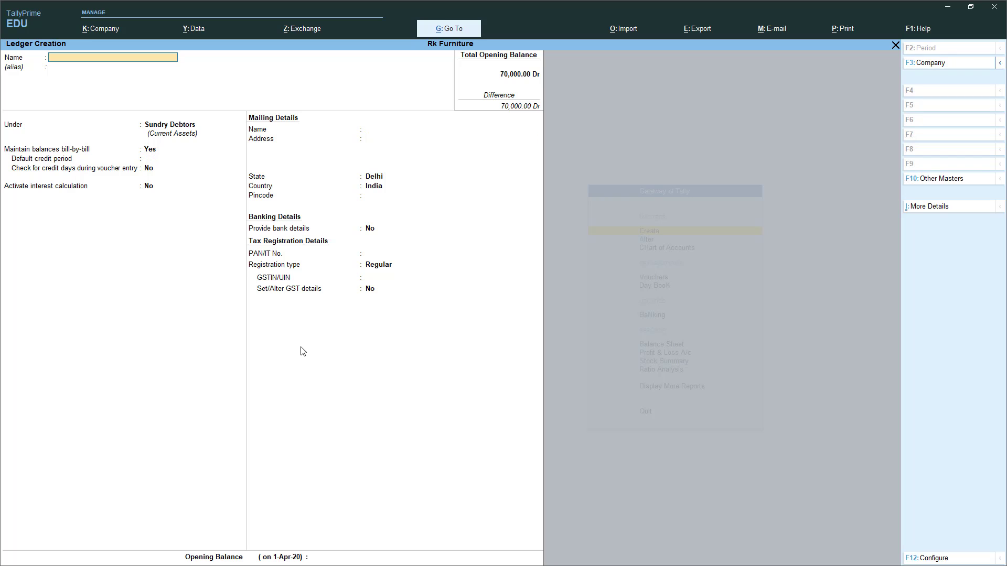
# Name a new ledger Sales and place it under Sales Accounts.
pyautogui.write('S')
pyautogui.press('Return')
pyautogui.press('Return')
pyautogui.write('Sa')
pyautogui.press('Return')
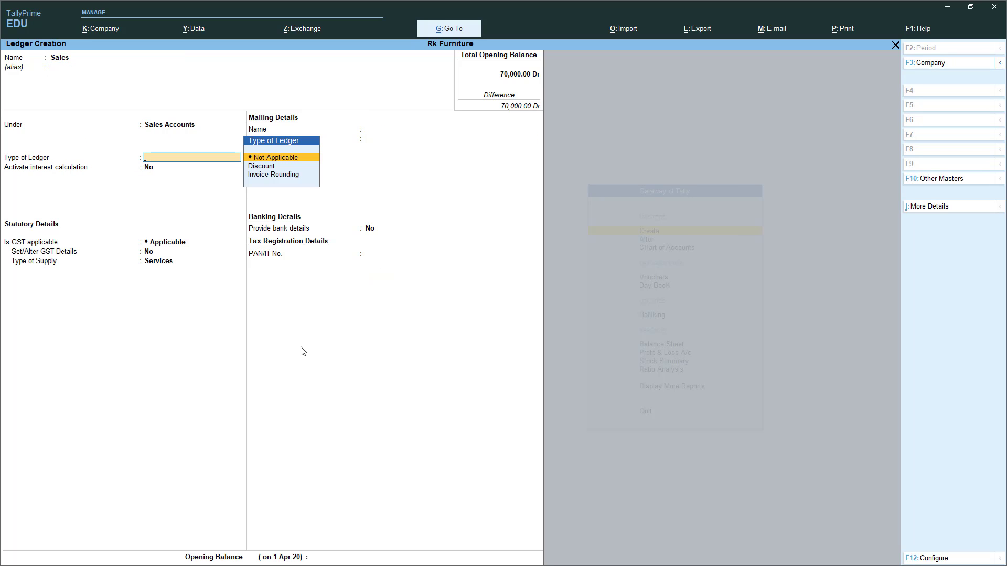
# Keep the Sales ledger's type as Not Applicable, save it and return to the Gateway of Tally.
pyautogui.press('Return')
pyautogui.press('Return')
pyautogui.press('Return')
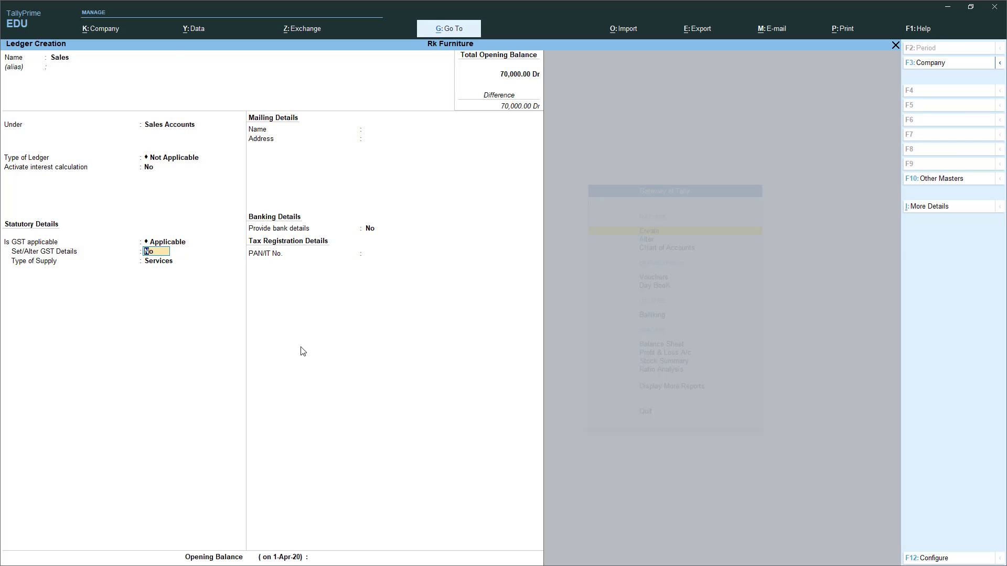
pyautogui.hotkey('ctrl', 'a')
pyautogui.press('Escape')
pyautogui.press('Return')
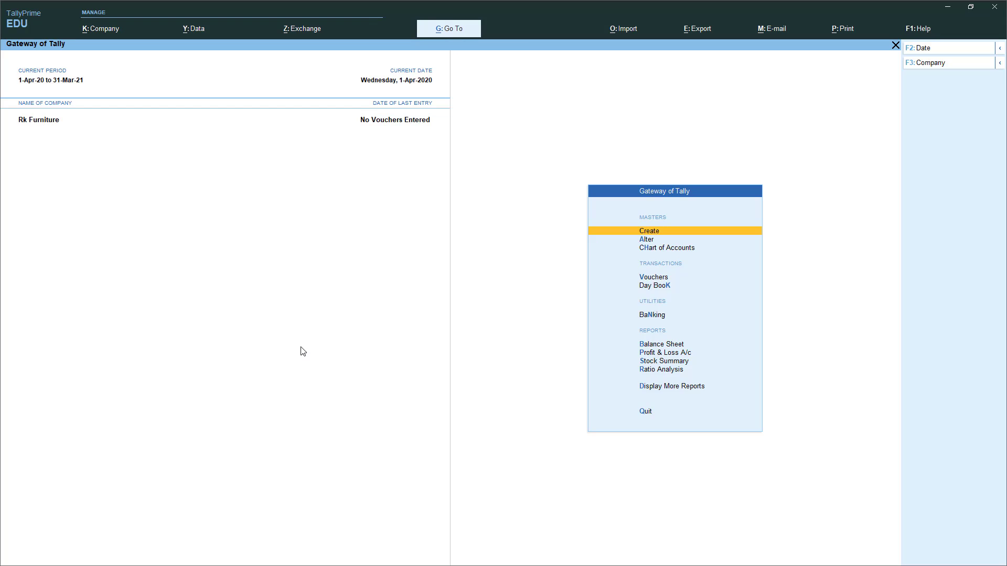
pyautogui.press('Escape')
pyautogui.press('Escape')
# Open voucher entry with the date 1-7 and switch to a Sales voucher.
pyautogui.press('Down')
pyautogui.press('Down')
pyautogui.press('Down')
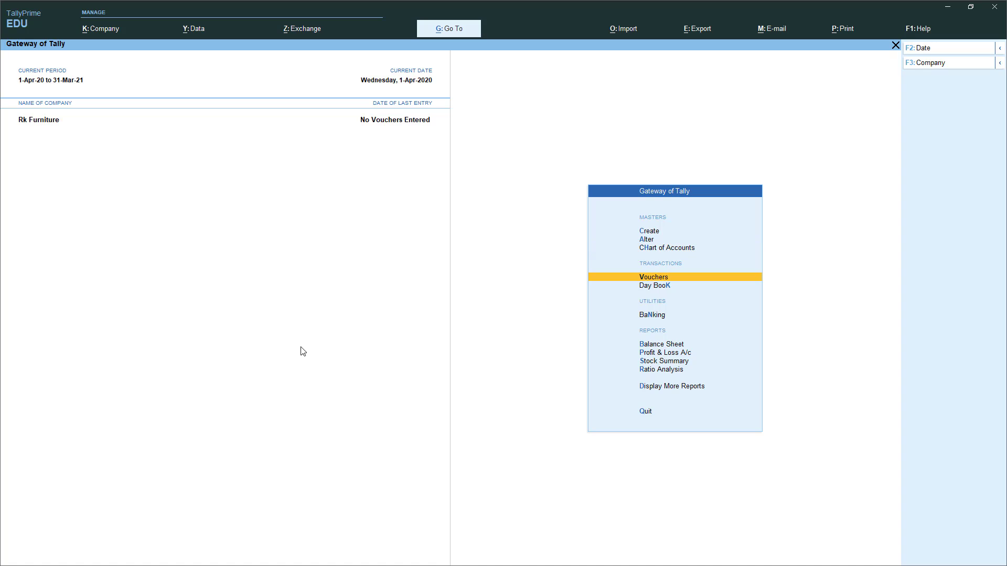
pyautogui.press('Return')
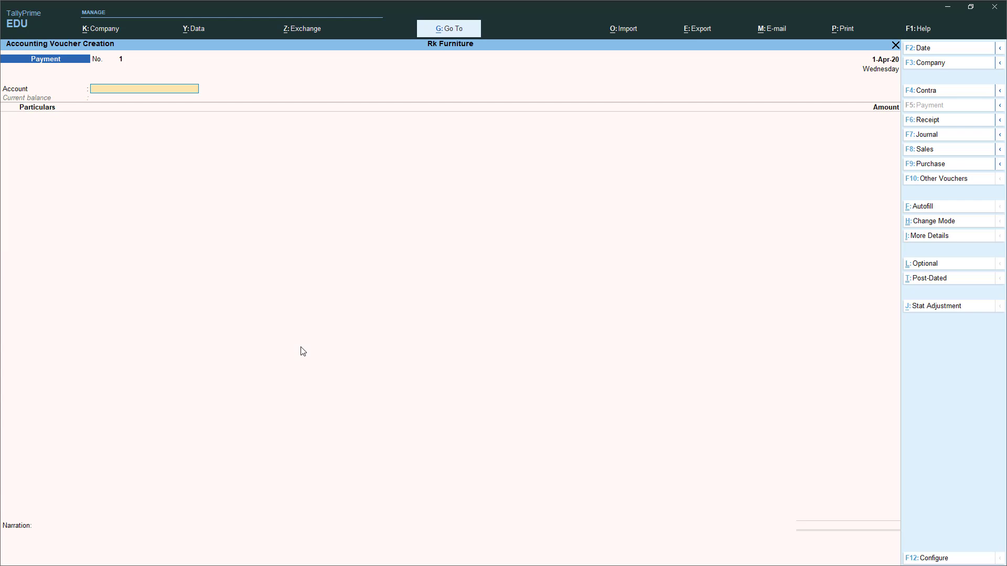
pyautogui.press('F2')
pyautogui.write('1-7')
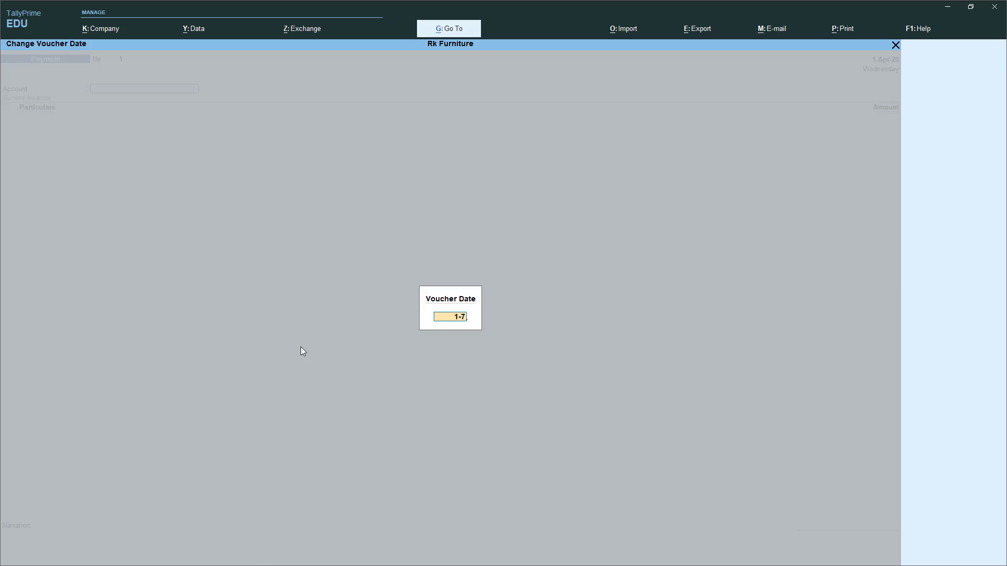
pyautogui.press('Return')
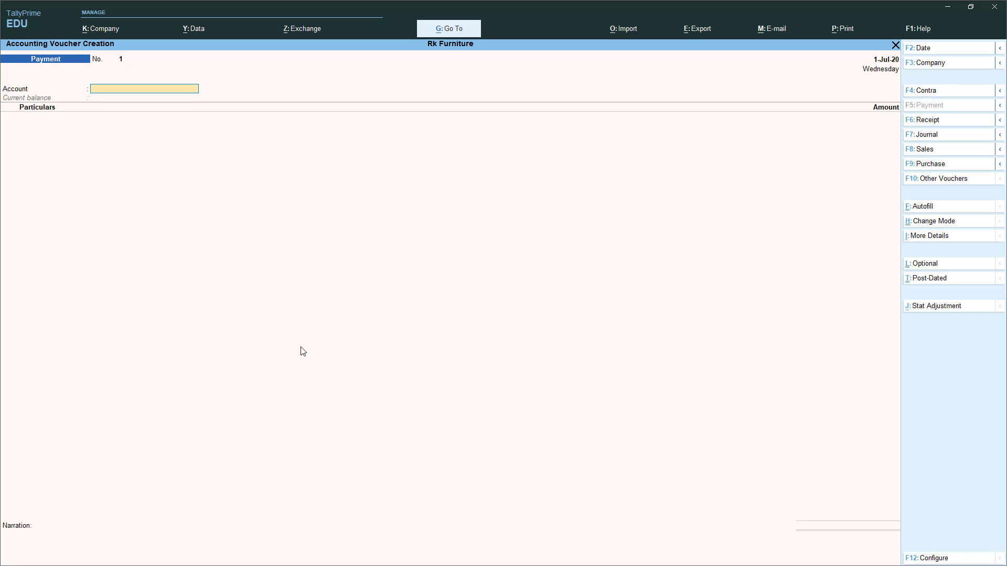
pyautogui.press('F8')
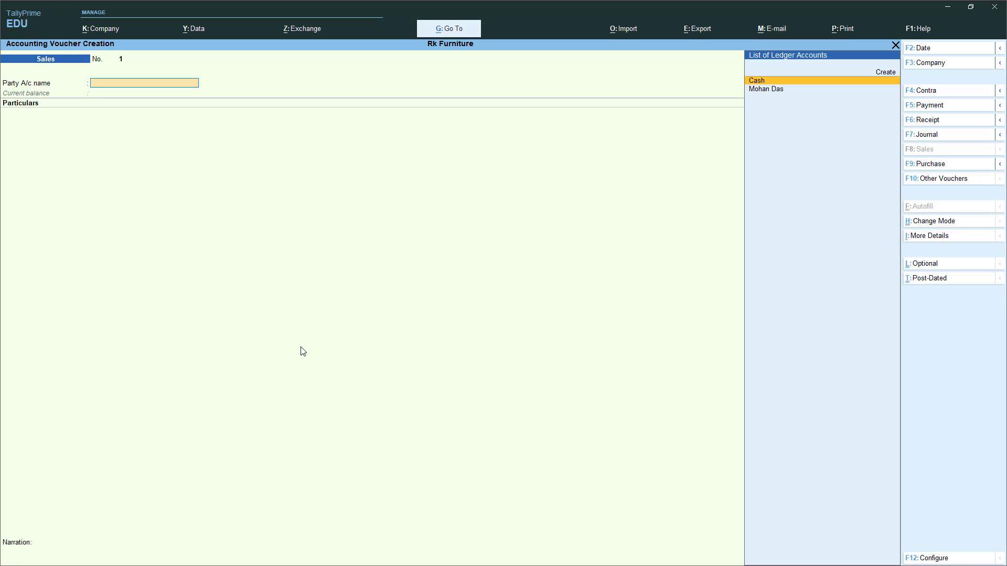
pyautogui.hotkey('ctrl', 'i')
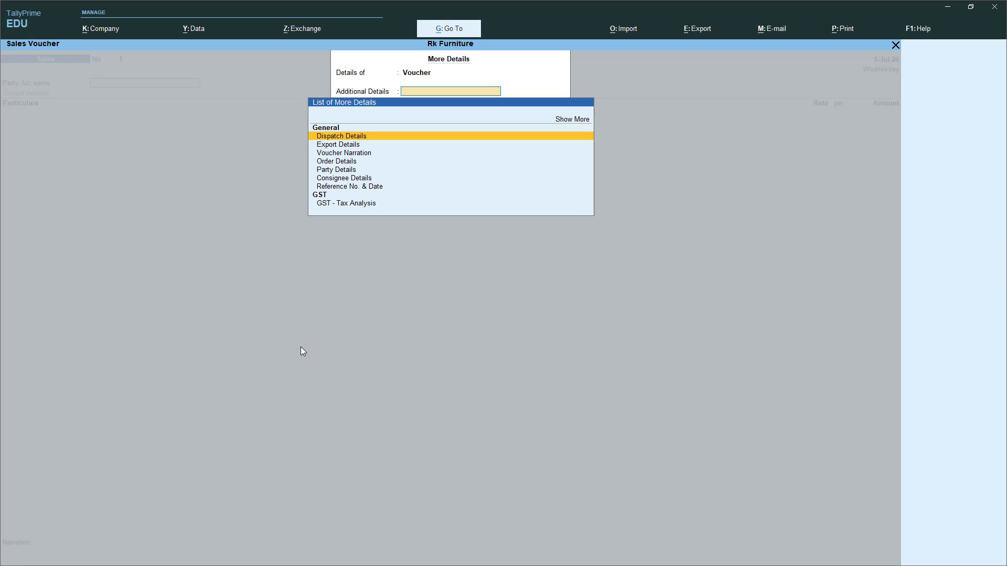
pyautogui.press('Escape')
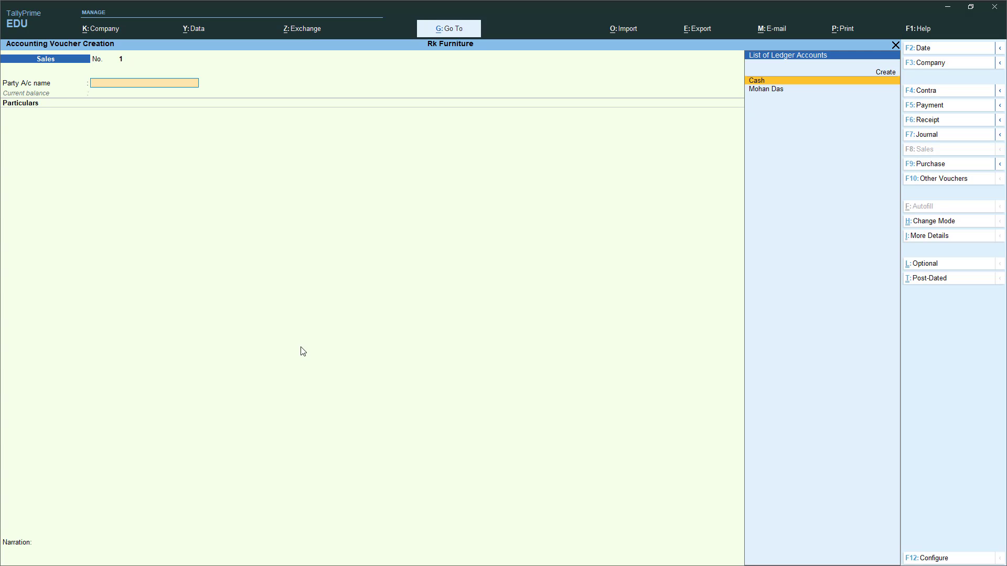
pyautogui.hotkey('ctrl', 'i')
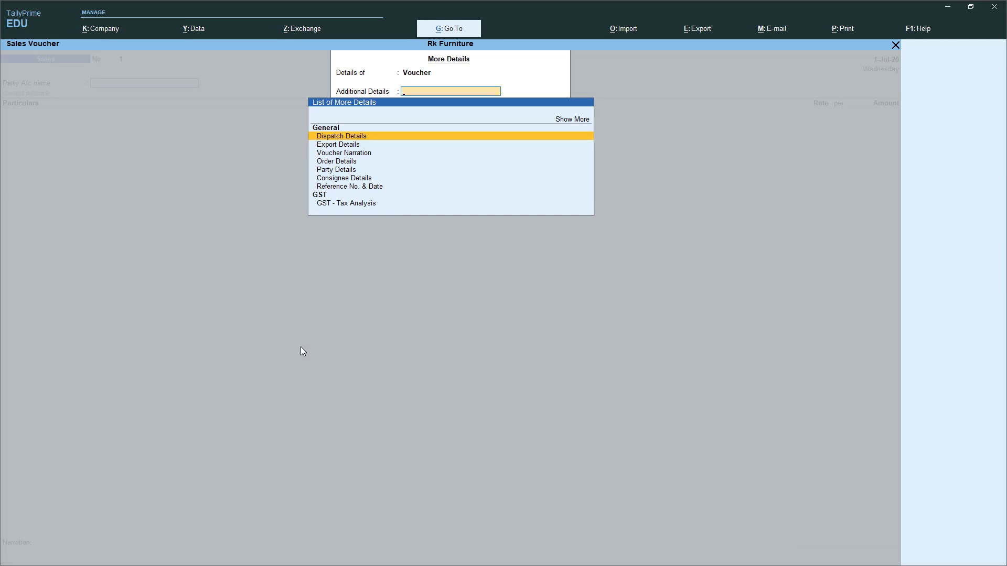
pyautogui.press('Escape')
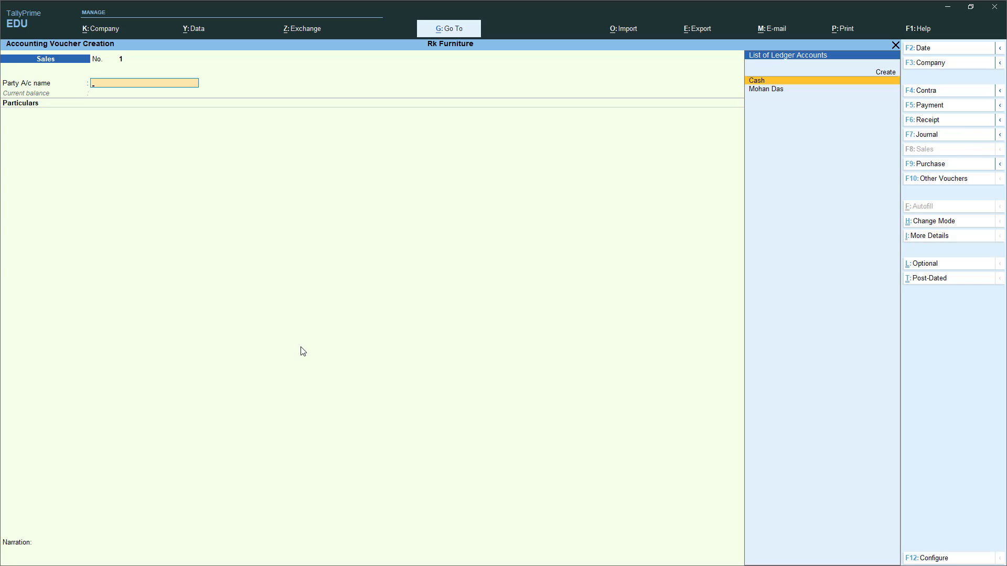
# Change the sales voucher's mode to Item Invoice.
pyautogui.press('ctrl')
pyautogui.hotkey('ctrl', 'h')
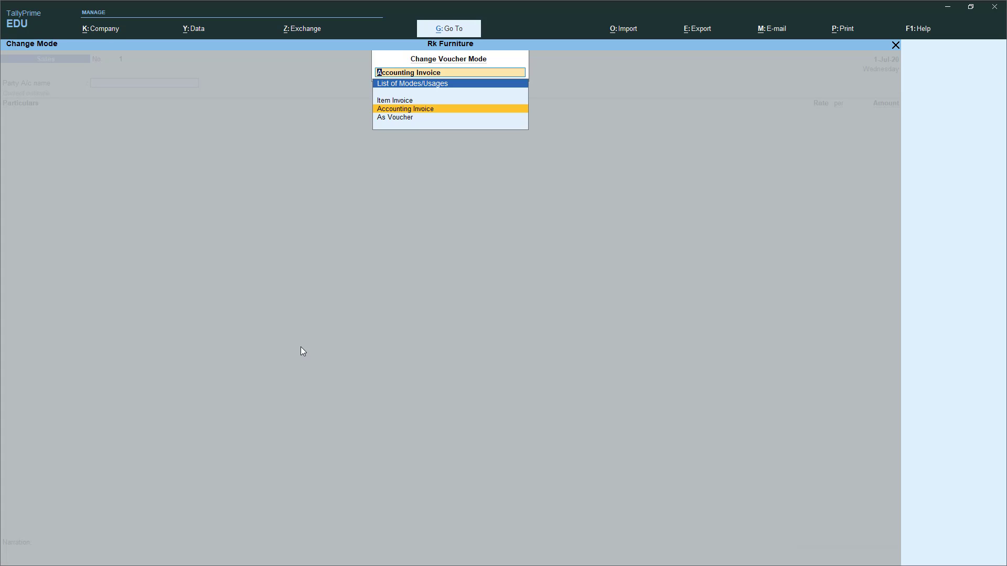
pyautogui.press('Up')
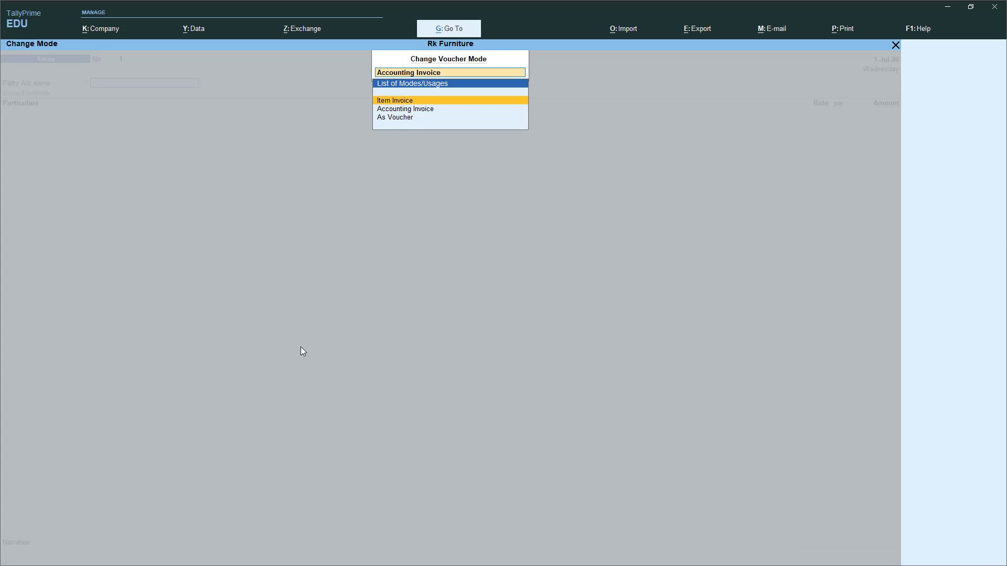
pyautogui.press('Return')
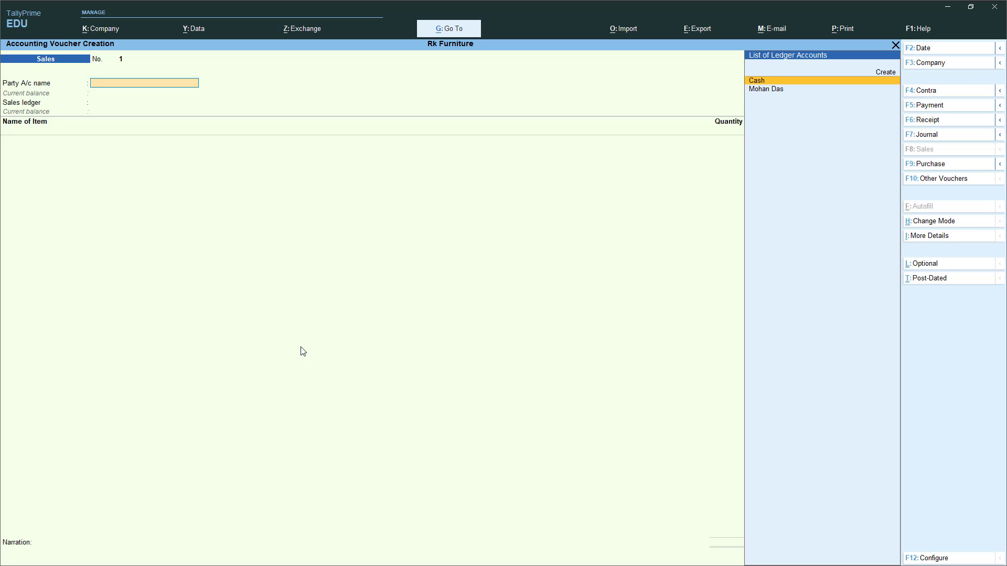
# Select the customer as the party account, leave the dispatch details blank and accept the default party details.
pyautogui.press('Down')
pyautogui.press('Return')
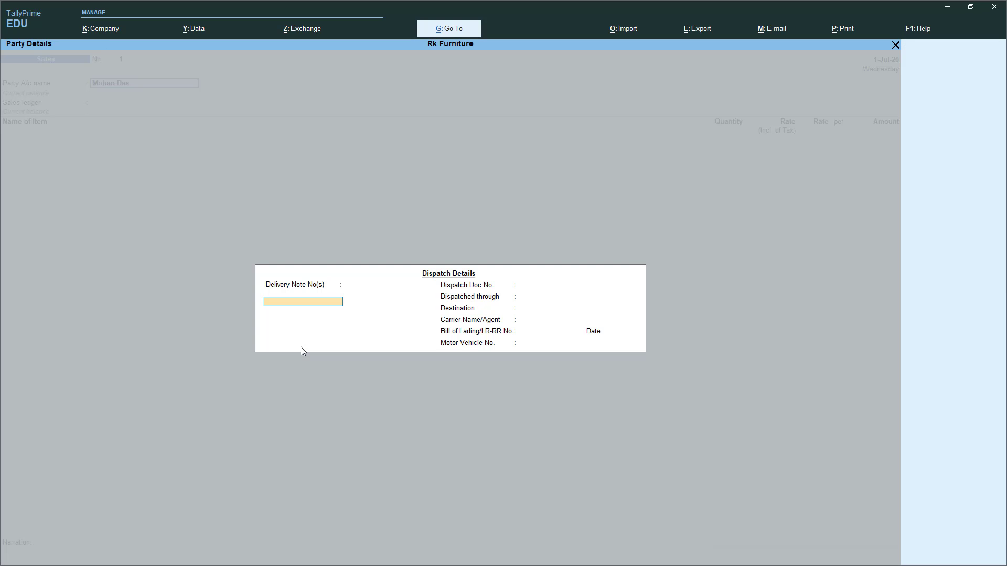
pyautogui.hotkey('ctrl', 'a')
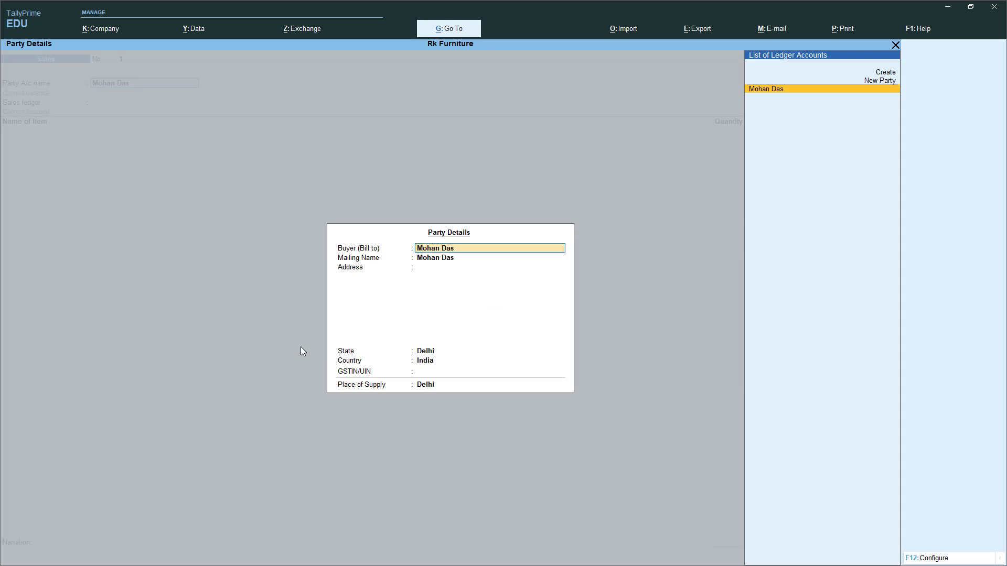
pyautogui.press('Return')
pyautogui.press('Return')
pyautogui.press('Return')
pyautogui.press('Return')
pyautogui.hotkey('ctrl', 'a')
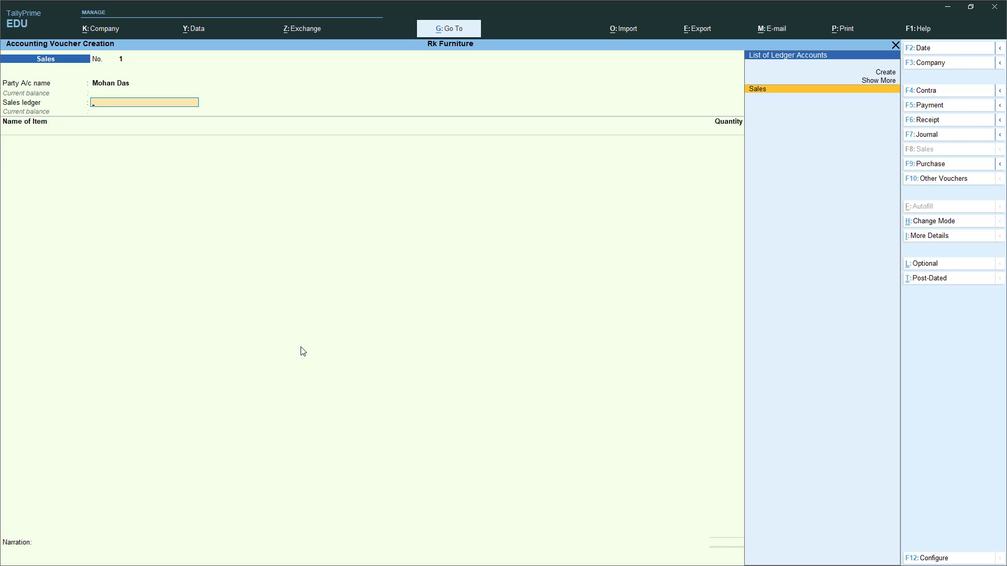
# Choose Sales as the sales ledger and add 10 PCS of Table at a rate of 1,000.
pyautogui.press('Return')
pyautogui.press('Down')
pyautogui.press('Return')
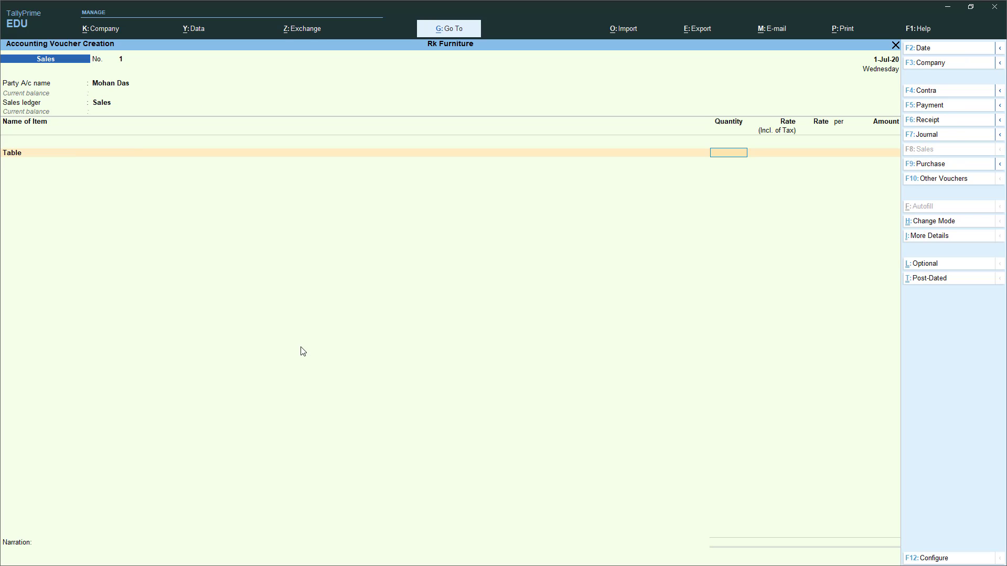
pyautogui.write('10')
pyautogui.press('Return')
pyautogui.press('Return')
pyautogui.write('1,000')
pyautogui.press('Return')
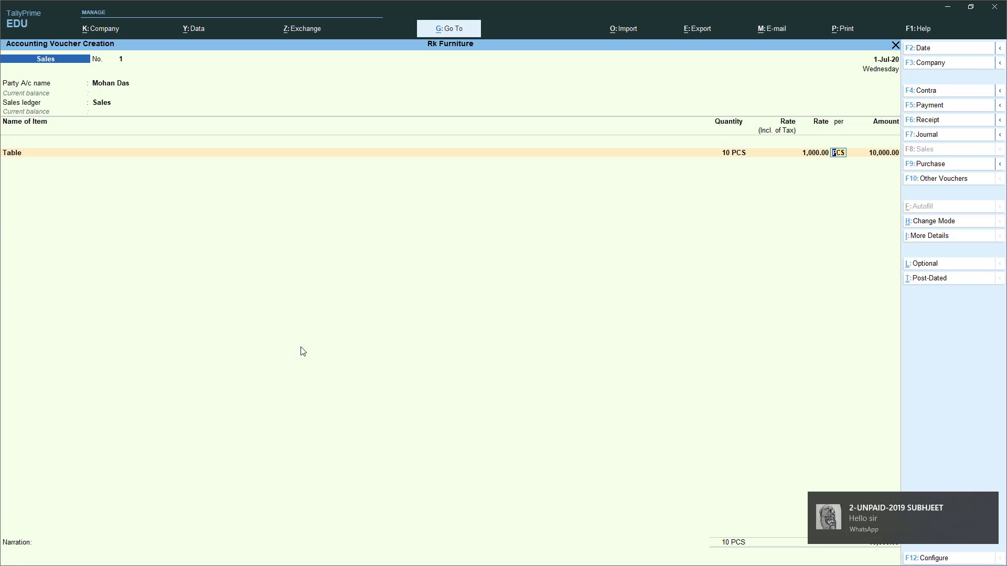
# End the item list and allocate the bill as New Ref 1 with 15 Days of credit.
pyautogui.press('Return')
pyautogui.press('Return')
pyautogui.press('Return')
pyautogui.press('Return')
pyautogui.press('Return')
pyautogui.press('Return')
pyautogui.press('Return')
pyautogui.press('Return')
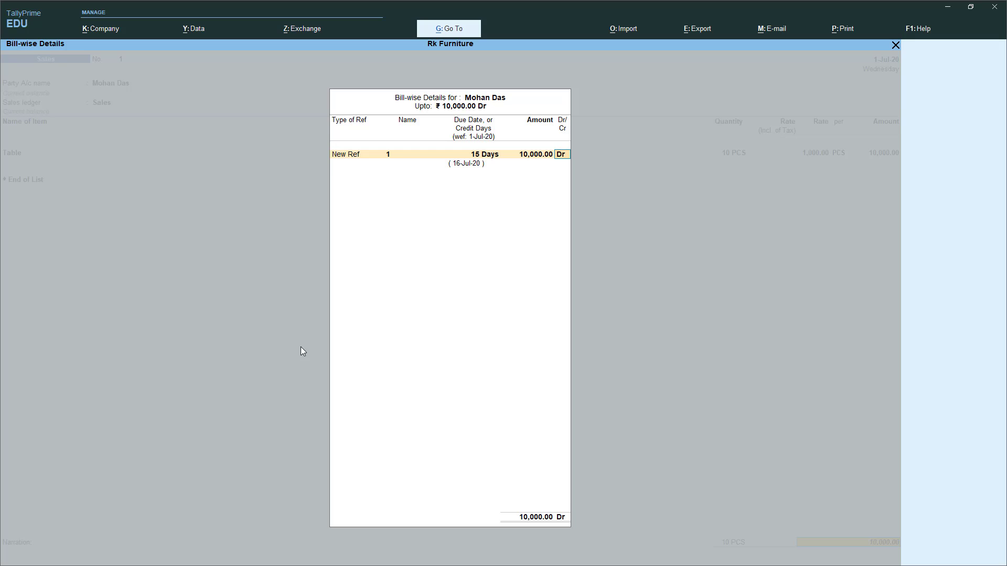
# Accept the bill-wise details, save the sales voucher without a narration and leave voucher entry.
pyautogui.press('BackSpace')
pyautogui.press('BackSpace')
pyautogui.press('BackSpace')
pyautogui.press('Return')
pyautogui.press('Return')
pyautogui.press('Return')
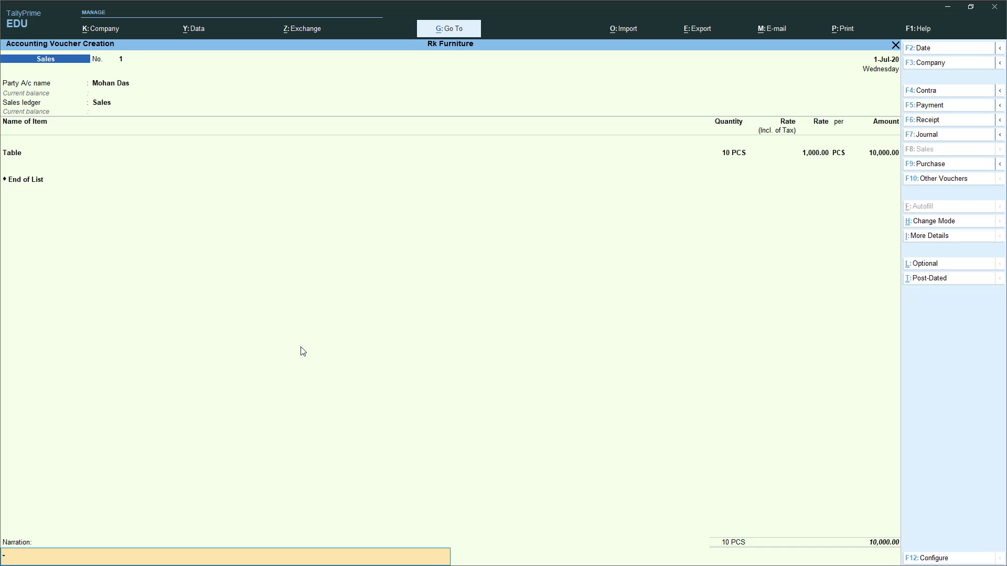
pyautogui.press('Return')
pyautogui.press('Return')
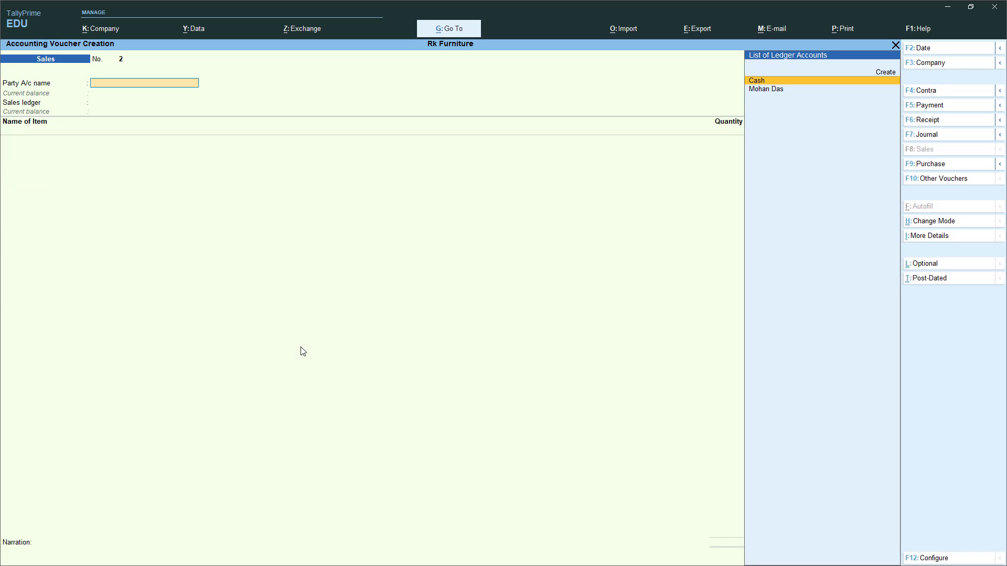
pyautogui.press('Escape')
pyautogui.press('Return')
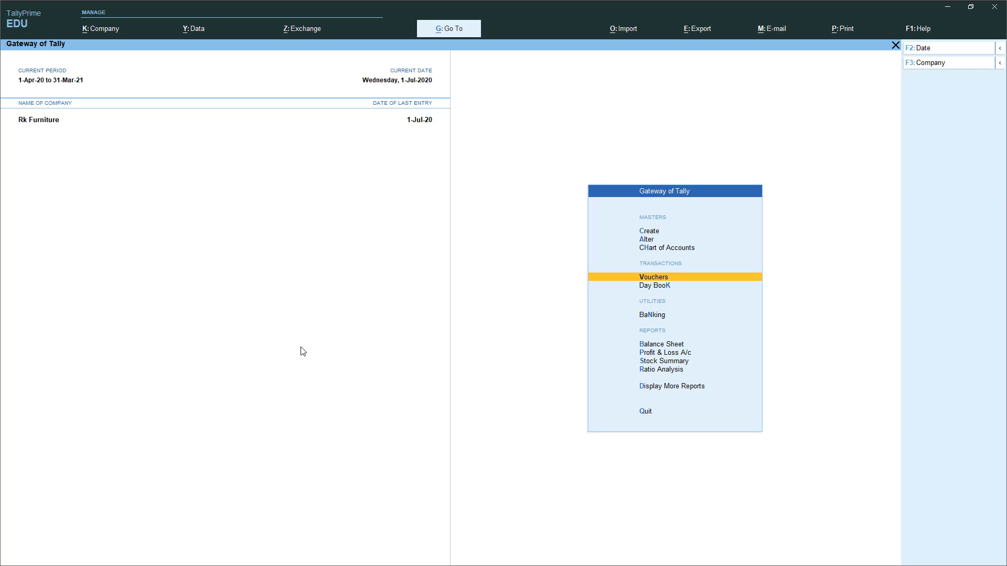
# Open the additional reports list from the Gateway of Tally.
pyautogui.press('Down')
pyautogui.press('Down')
pyautogui.press('Down')
pyautogui.press('Down')
pyautogui.press('Down')
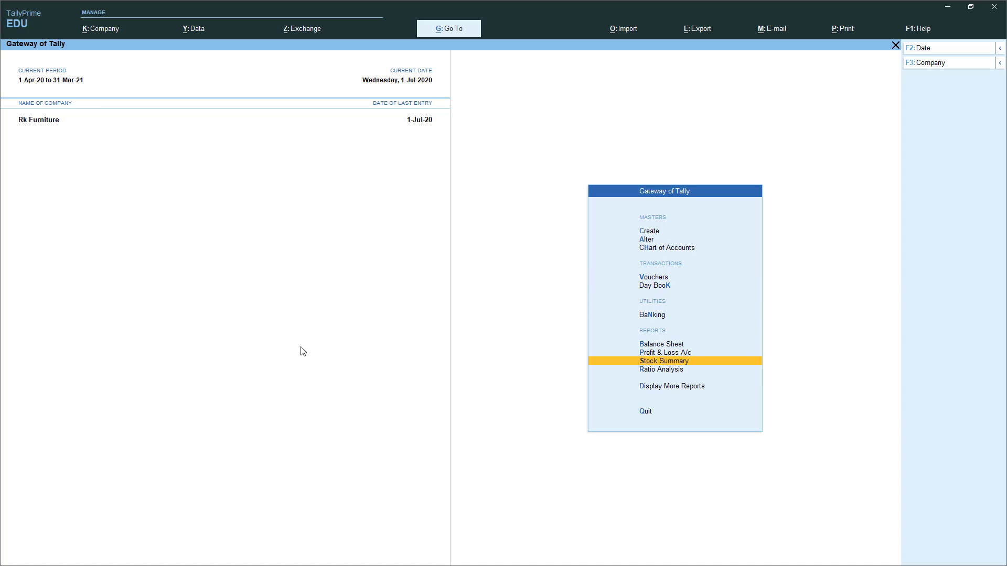
pyautogui.press('Down')
pyautogui.press('Down')
pyautogui.press('Return')
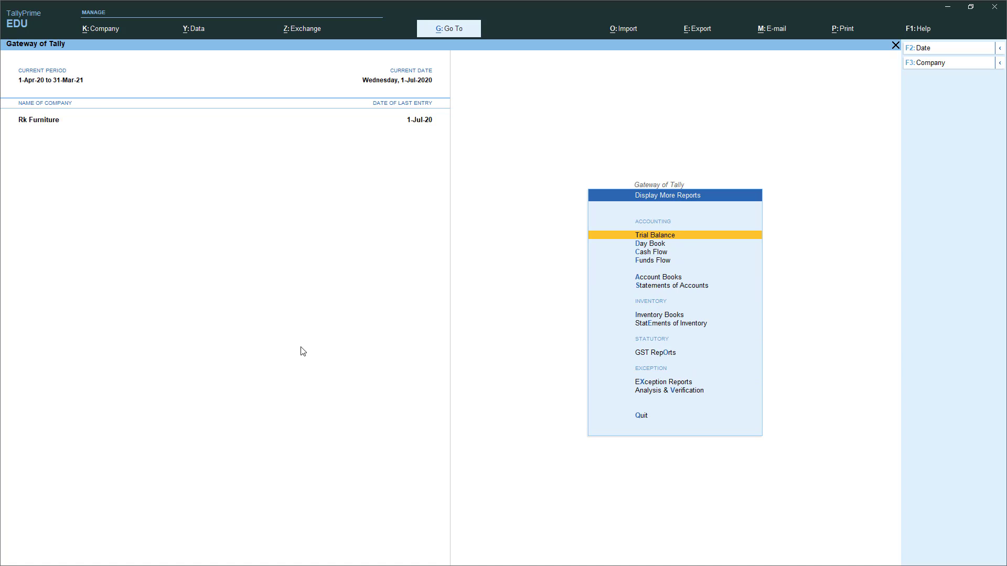
# Open the Interest Receivable report from the Interest Calculations in Statements of Accounts.
pyautogui.press('Down')
pyautogui.press('Down')
pyautogui.press('Down')
pyautogui.press('Down')
pyautogui.press('Down')
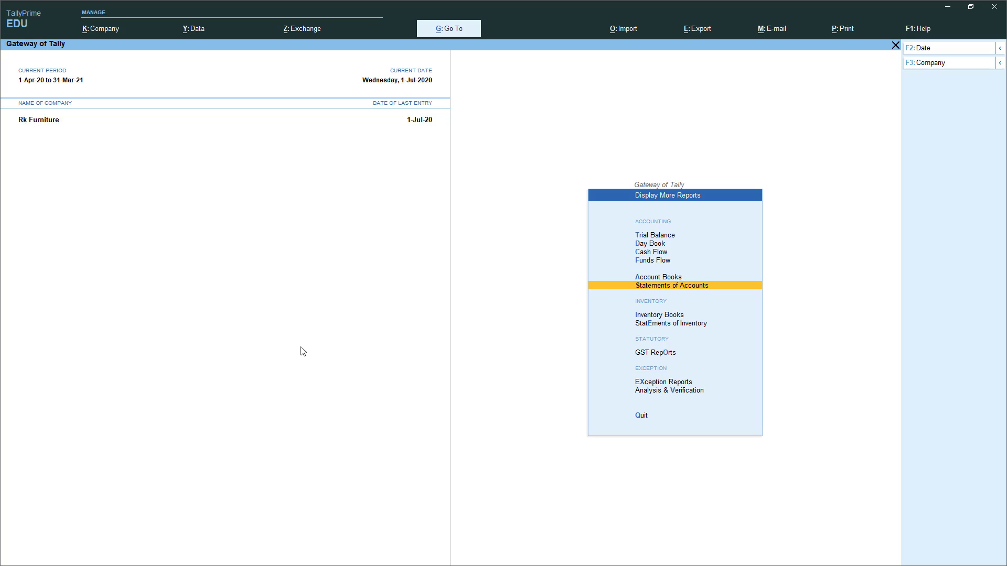
pyautogui.press('Return')
pyautogui.press('Down')
pyautogui.press('Return')
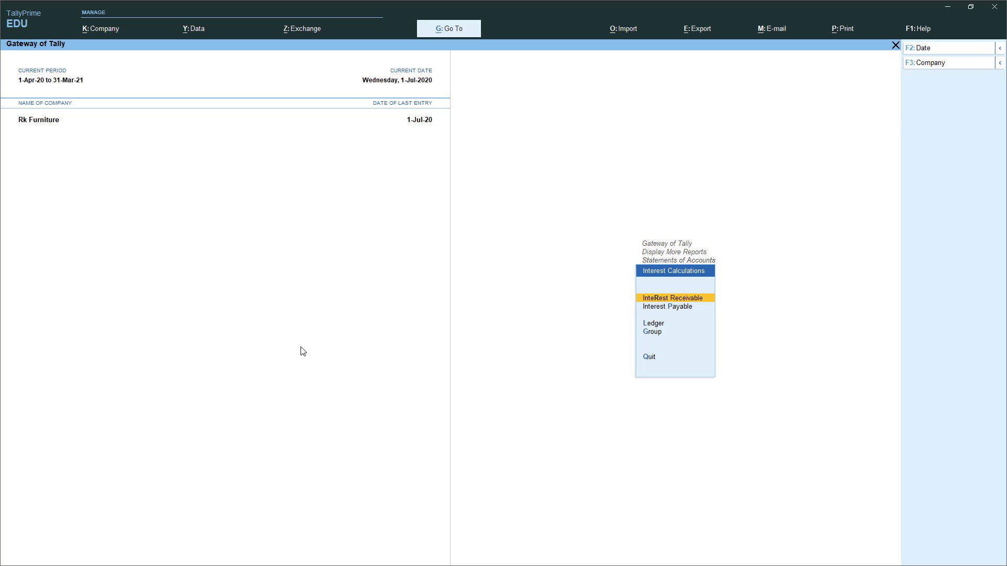
pyautogui.press('Return')
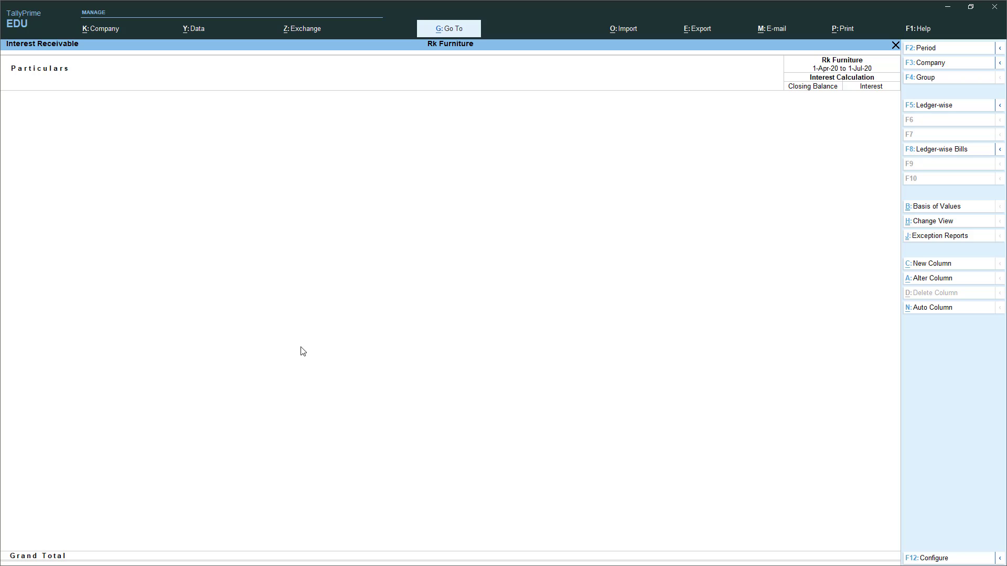
# Set the Interest Receivable report period from 1-7 to 1-10.
pyautogui.press('F2')
pyautogui.write('1-7')
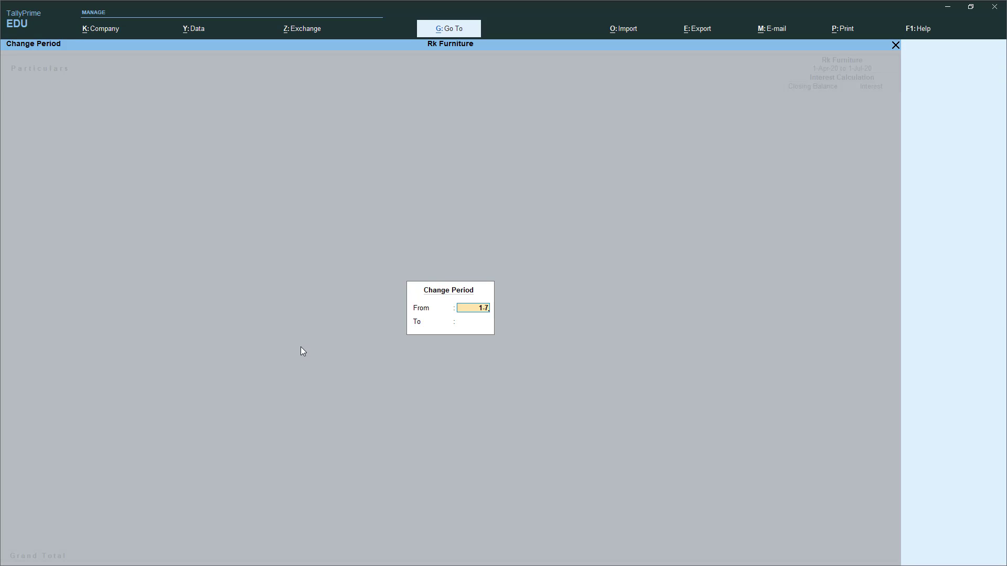
pyautogui.press('Return')
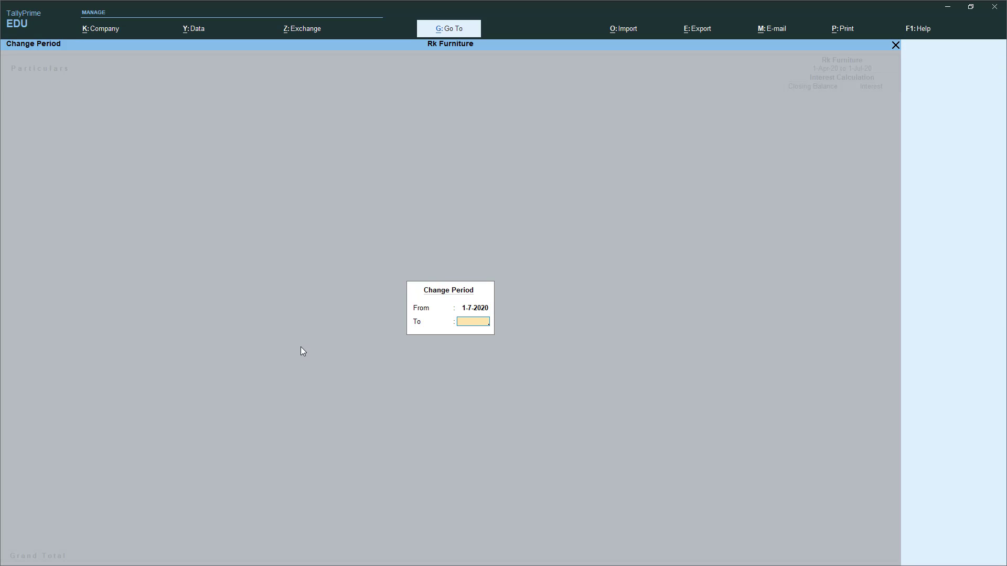
pyautogui.write('1-10')
pyautogui.press('Return')
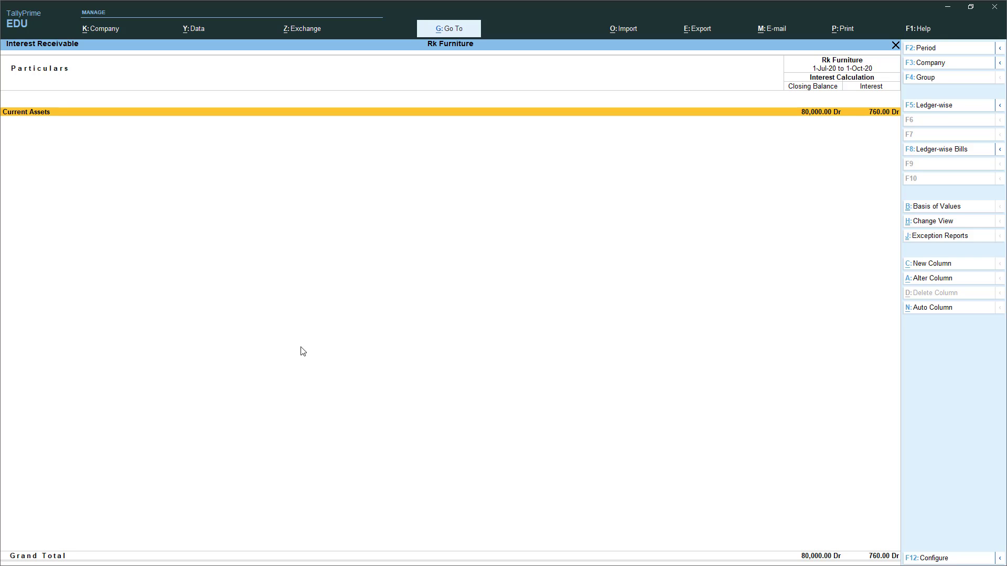
# Drill down through Current Assets and Sundry Debtors to the customer's ledger and show its detailed interest calculation.
pyautogui.press('ctrl')
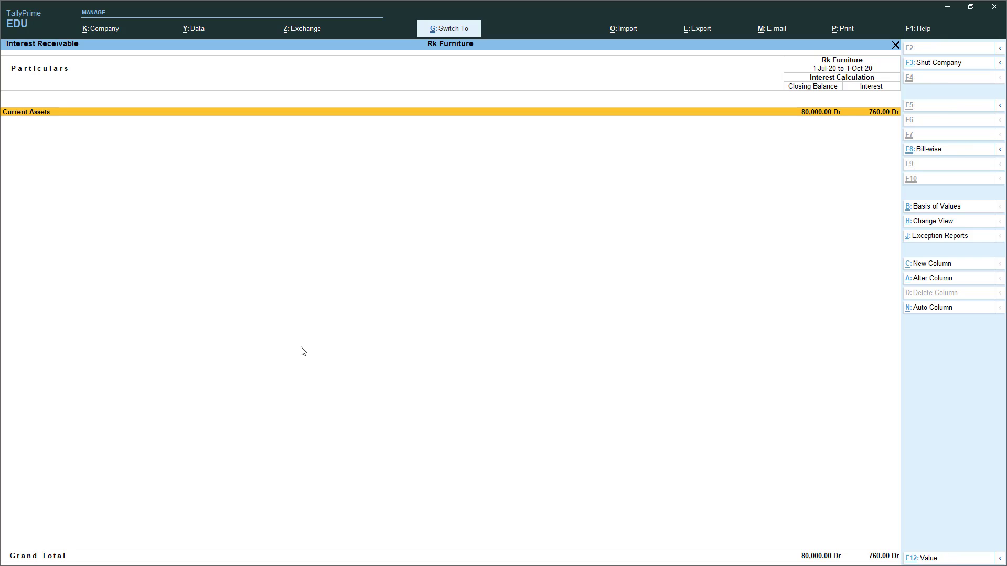
pyautogui.press('Return')
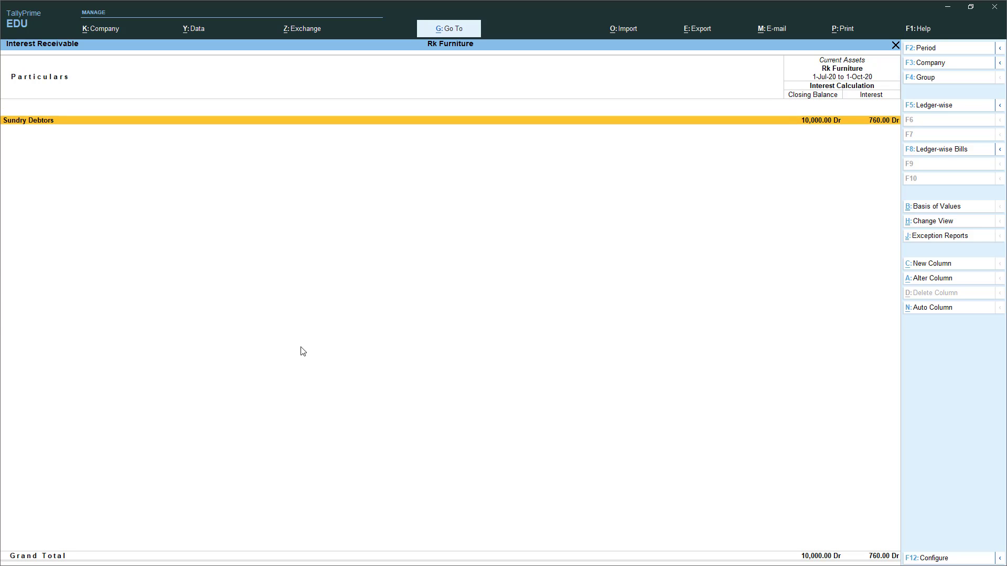
pyautogui.press('Return')
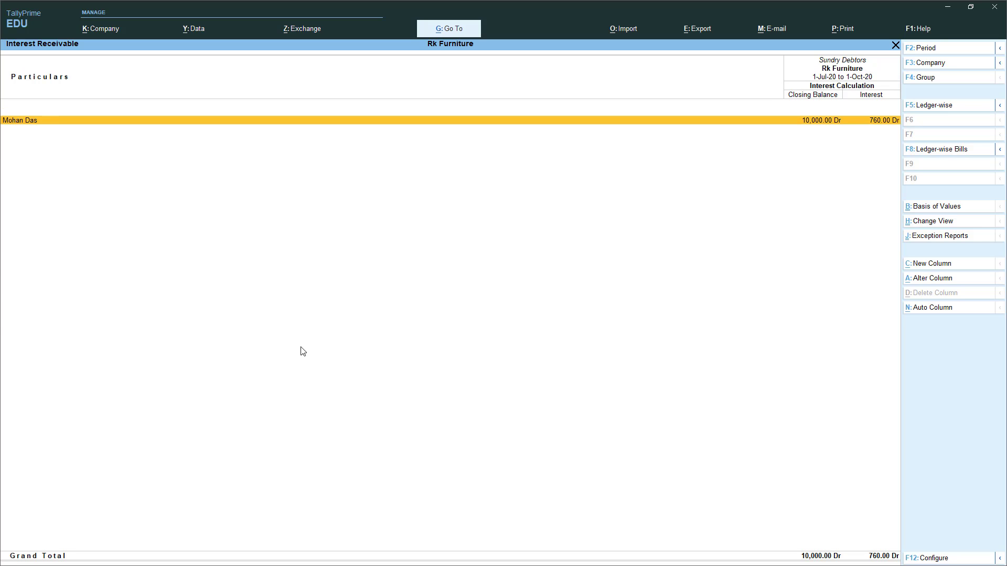
pyautogui.press('Return')
pyautogui.hotkey('alt', 'F1')
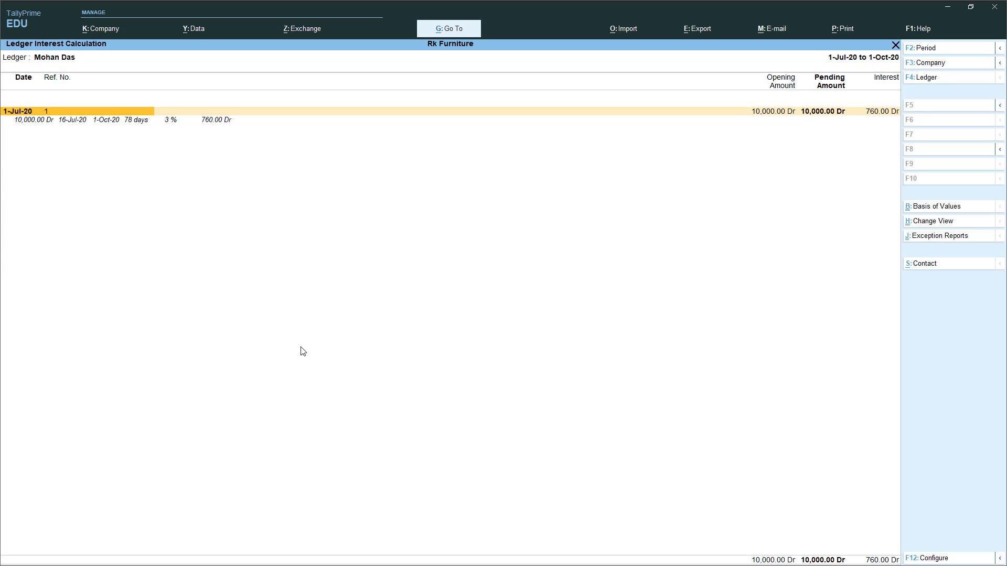